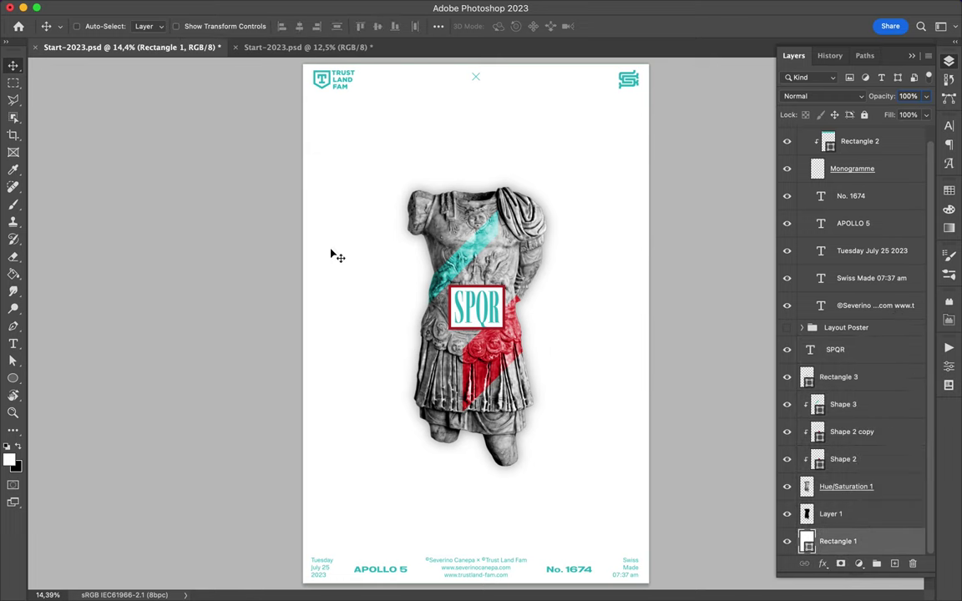
Scale up the SPQR text and its box together around their centre.
left_click(472, 308, "ctrl")
key("ctrl+t")
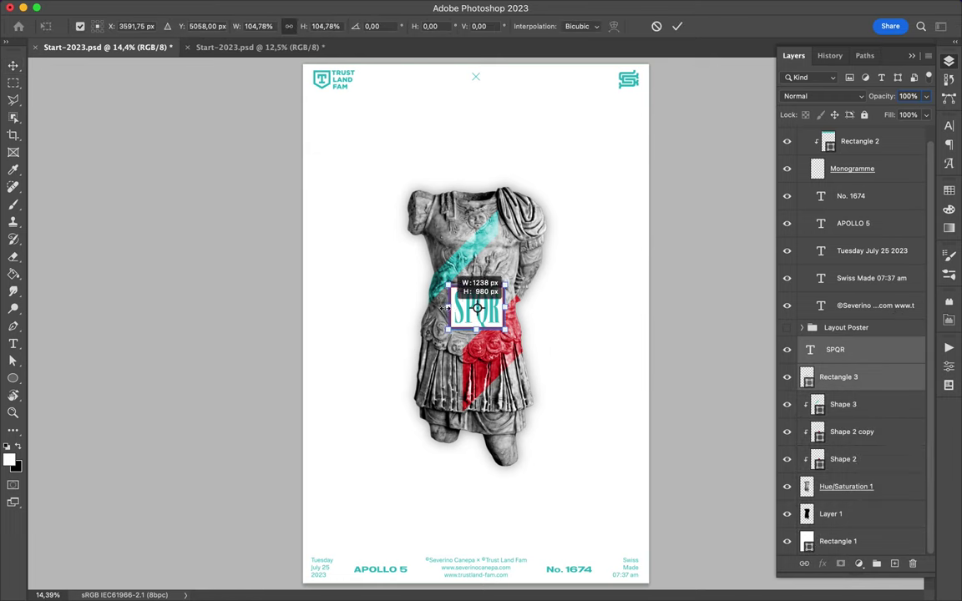
left_click_drag(449, 308, 411, 308)
left_click_drag(504, 309, 551, 309)
key("Return")
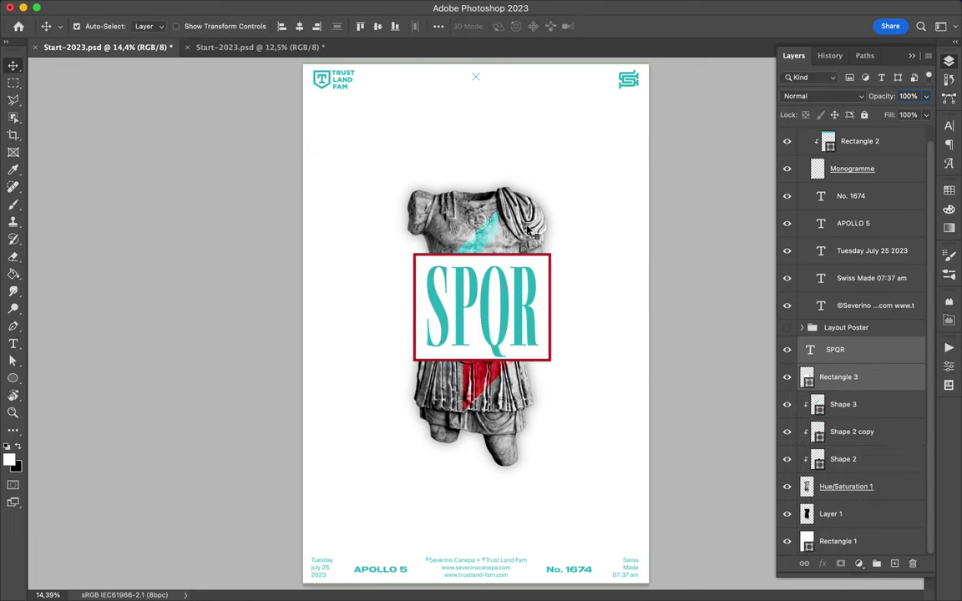
Hide the SPQR lettering and set the box fill to 48% so the statue shows through.
key("alt+bracketleft")
key("ctrl+comma")
key("alt+bracketright")
key("shift+4")
key("shift+8")
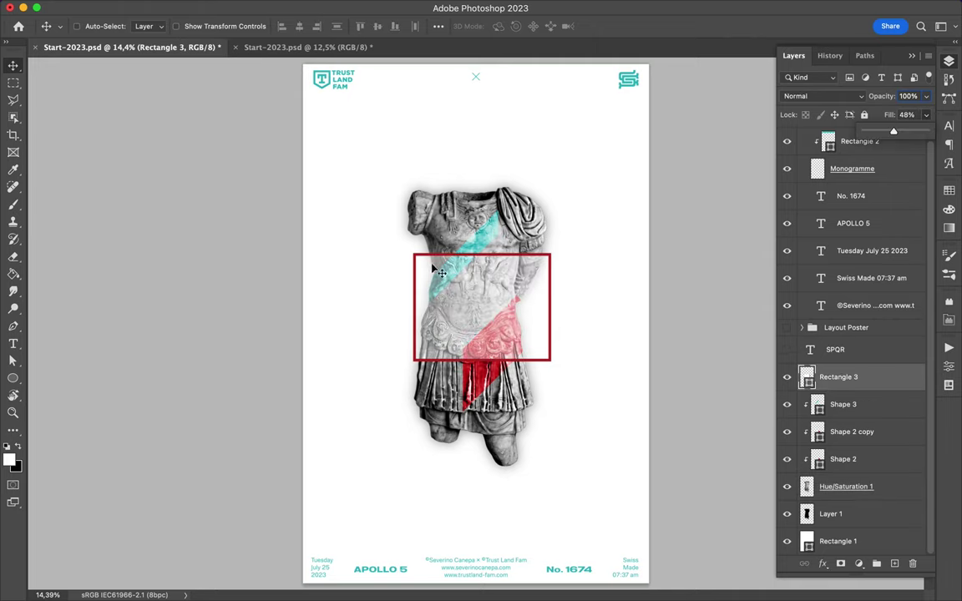
Select all statue layers and shift the statue right on the page.
left_click(831, 514)
left_click(843, 404, "shift")
left_click_drag(518, 192, 555, 191)
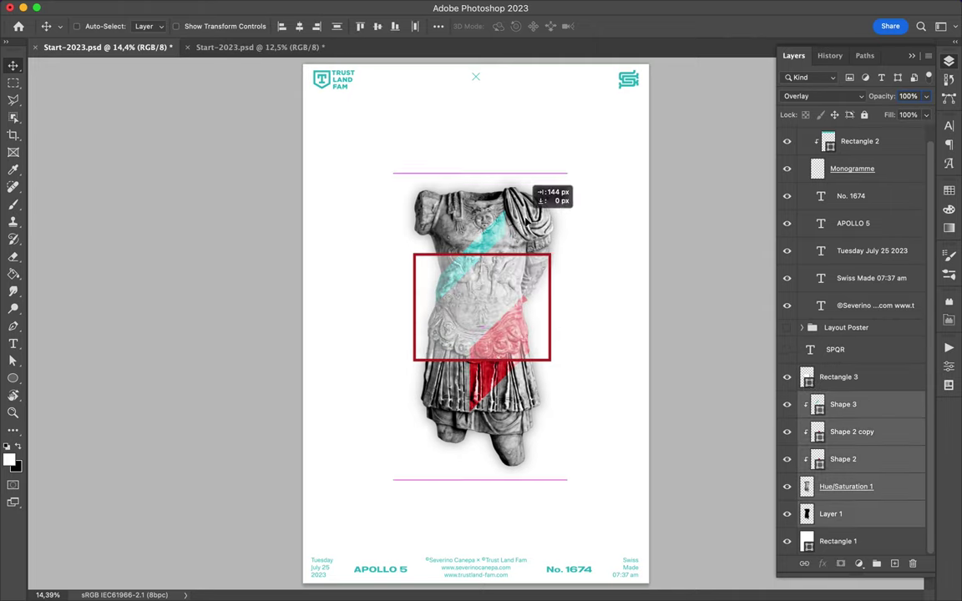
Merge the statue layers and copy a polygonal upper-torso piece to its own layer.
key("l")
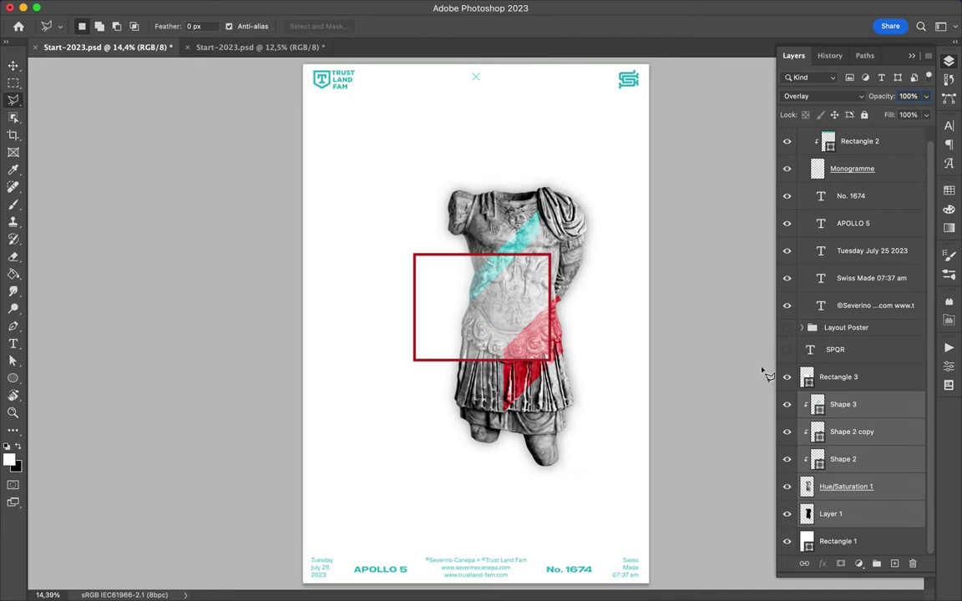
key("ctrl+e")
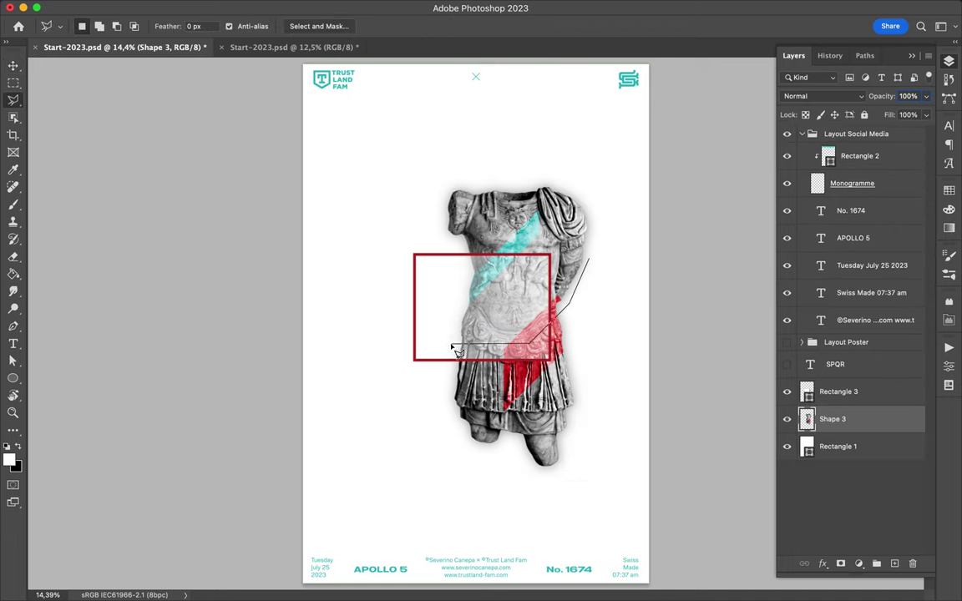
double_click(634, 233)
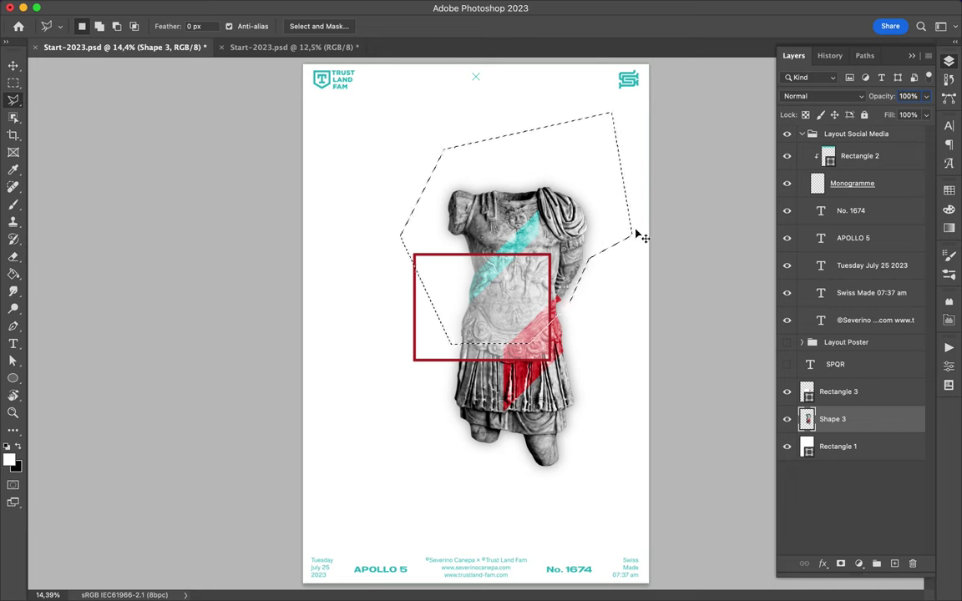
left_click(639, 224, "shift")
left_click(647, 243)
left_click(614, 310)
left_click(564, 310)
left_click(640, 224)
key("ctrl+shift+alt+n")
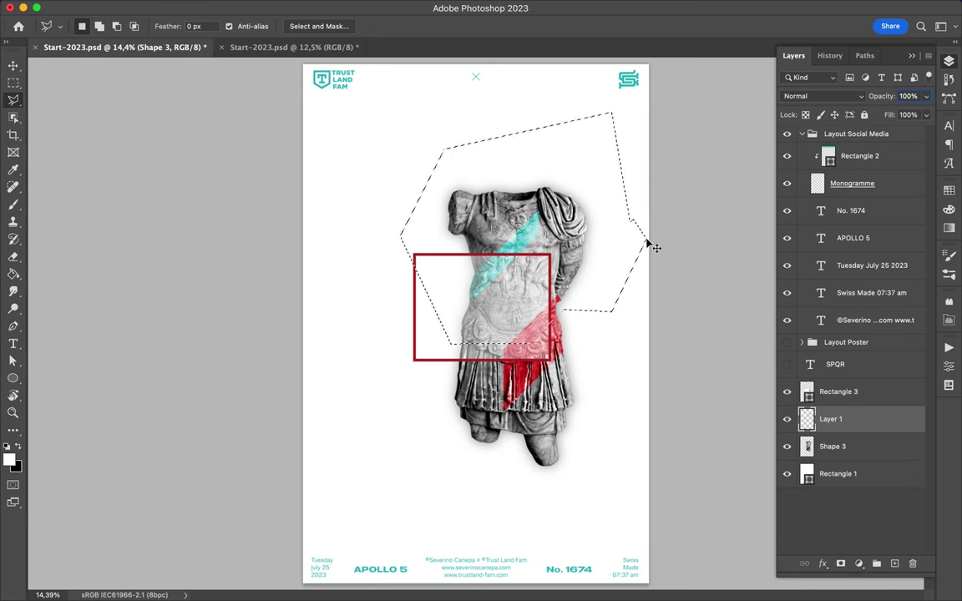
Nudge the copied torso piece and move the rest of the statue left and down.
key("v")
left_click_drag(656, 248, 661, 270)
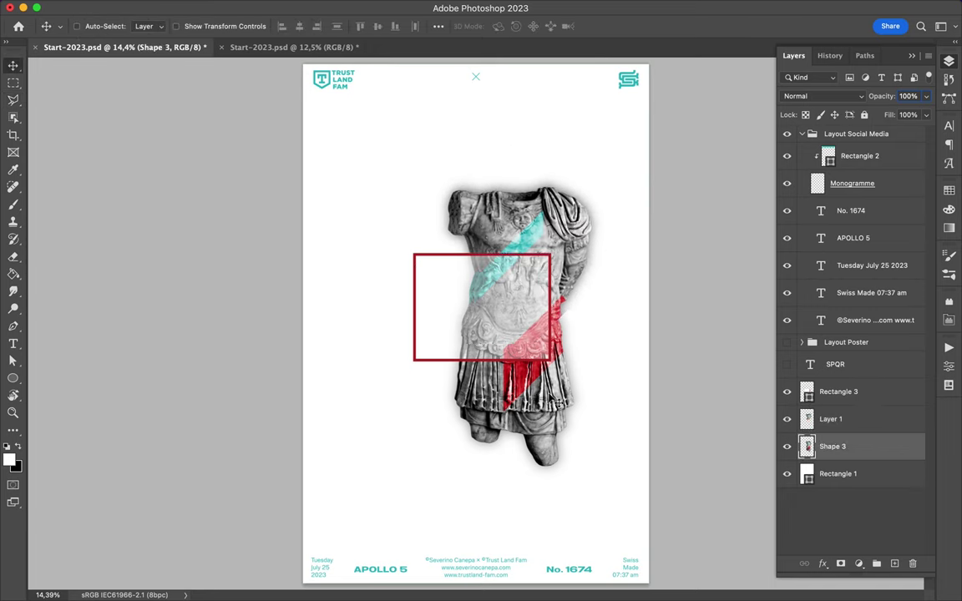
left_click_drag(560, 404, 491, 428)
Copy a second polygonal slice to a new layer, offset the slices, and select the SPQR box.
key("l")
left_click(325, 536)
double_click(527, 316)
key("ctrl+j")
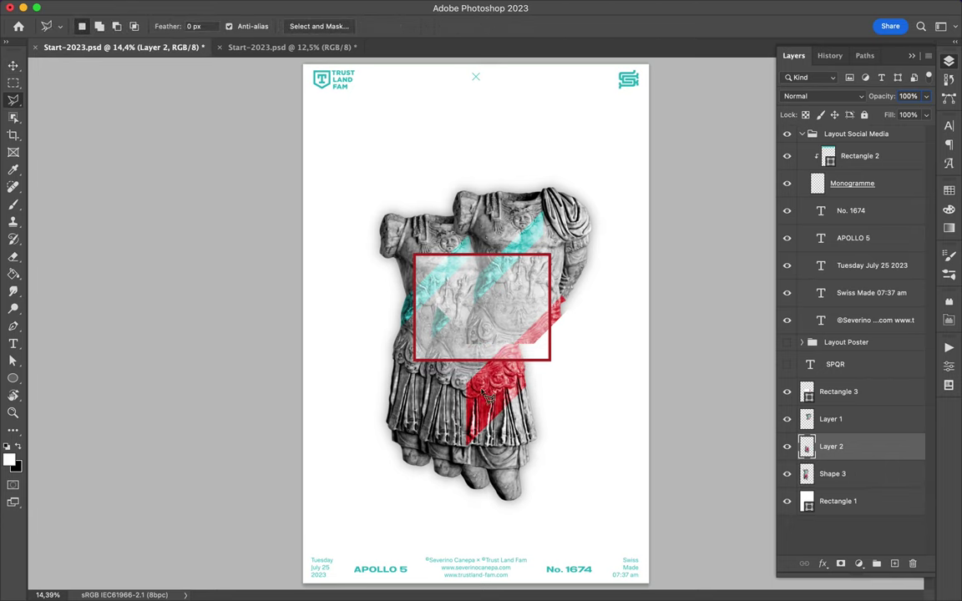
key("v")
left_click_drag(492, 398, 457, 402)
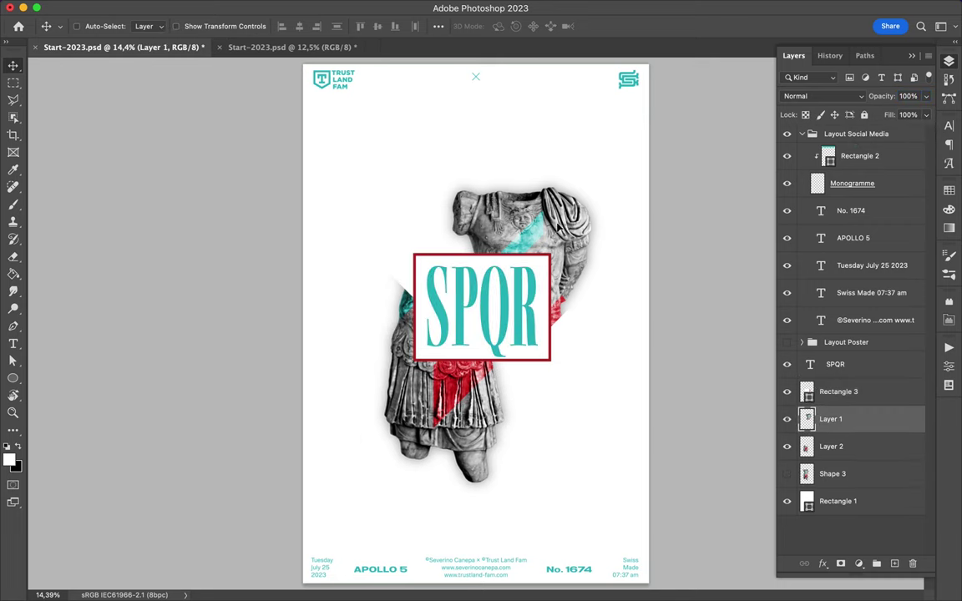
left_click_drag(547, 254, 554, 244)
key("a")
left_click(519, 302)
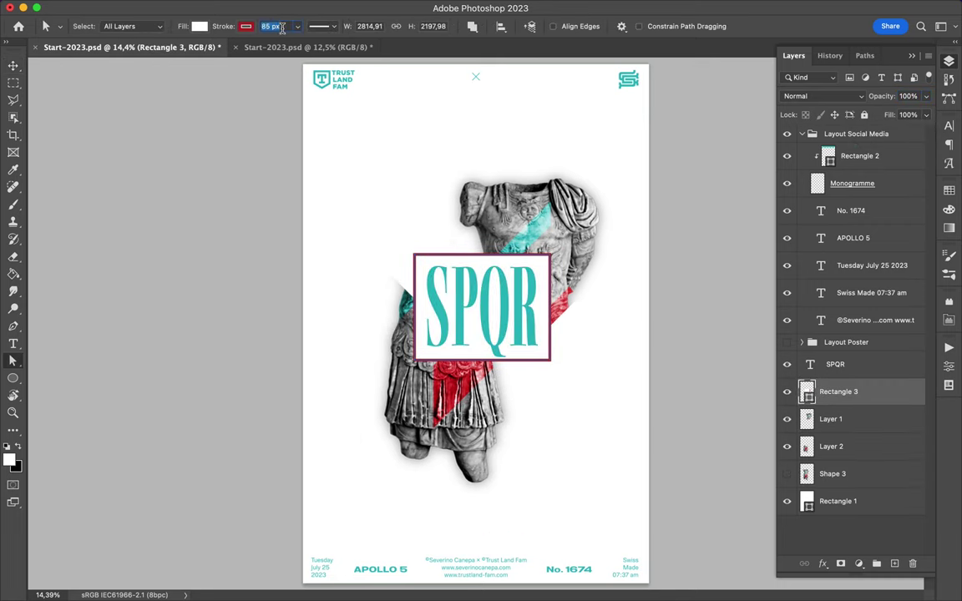
Draw a teal band shape at the badge's left edge.
left_click(368, 276)
key("p")
left_click(414, 317)
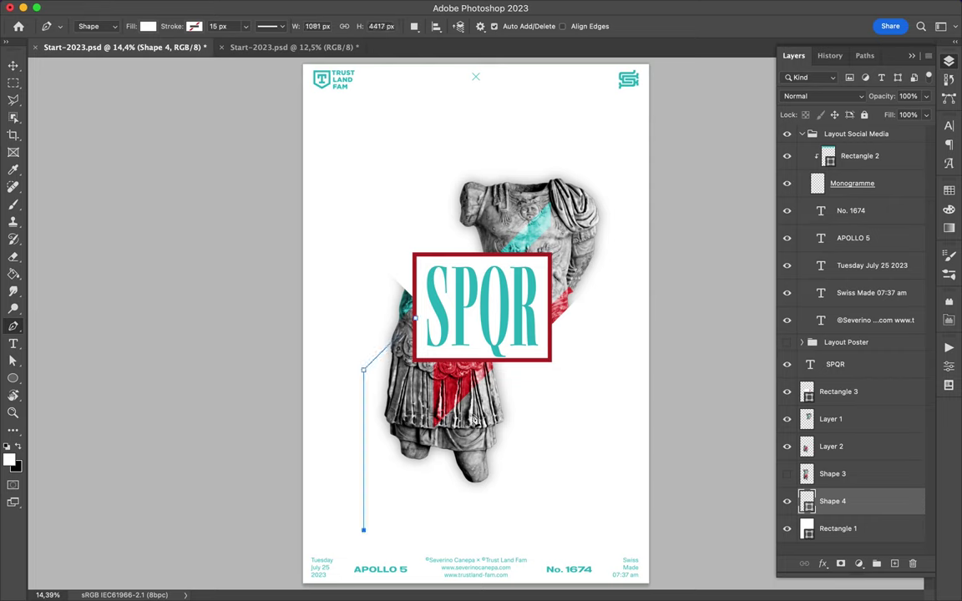
left_click(799, 225)
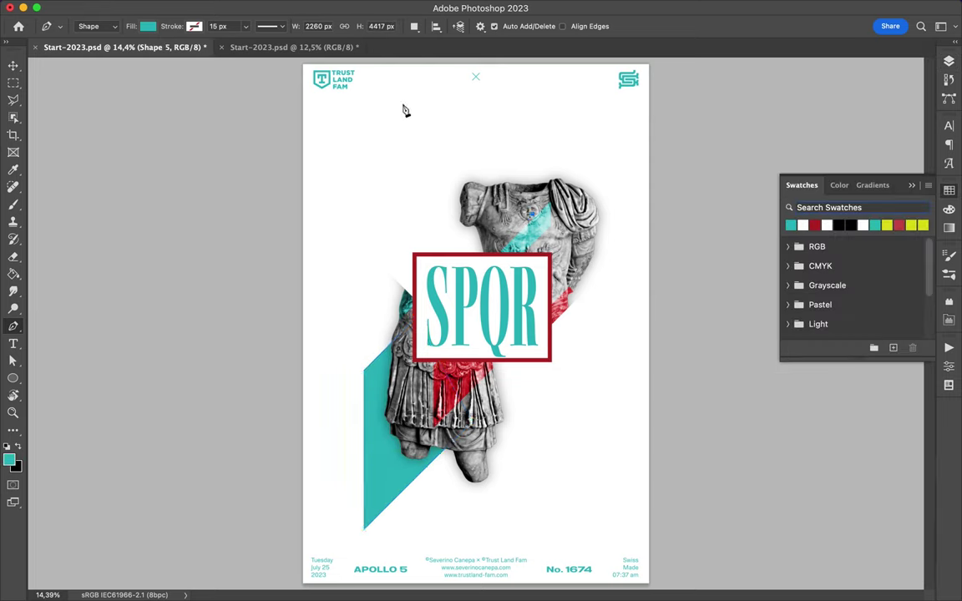
left_click(451, 132)
left_click(333, 133)
key("a")
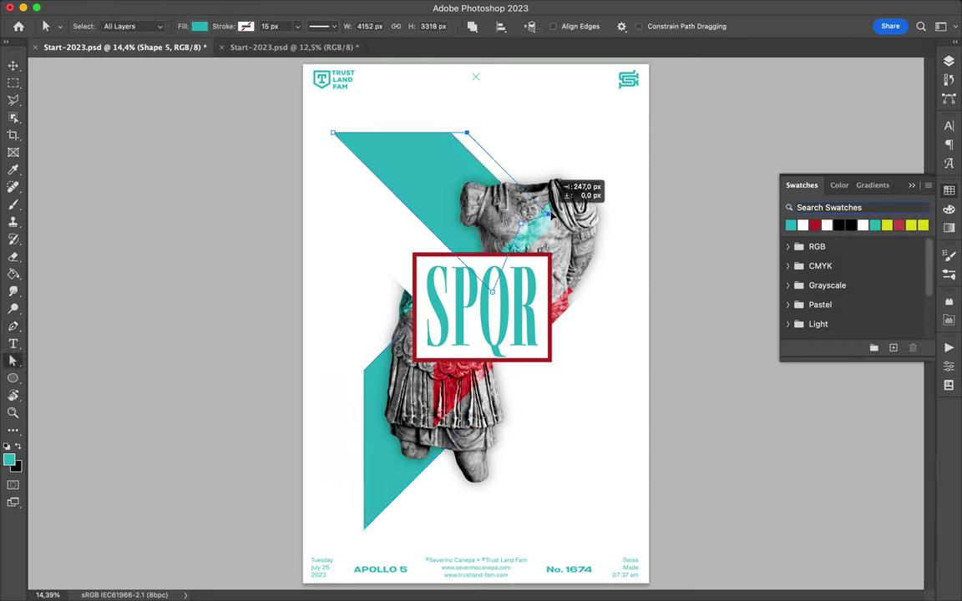
Draw a red diagonal band below the SPQR badge.
key("p")
left_click(465, 347)
left_click(484, 345)
left_click(570, 432)
left_click(549, 432)
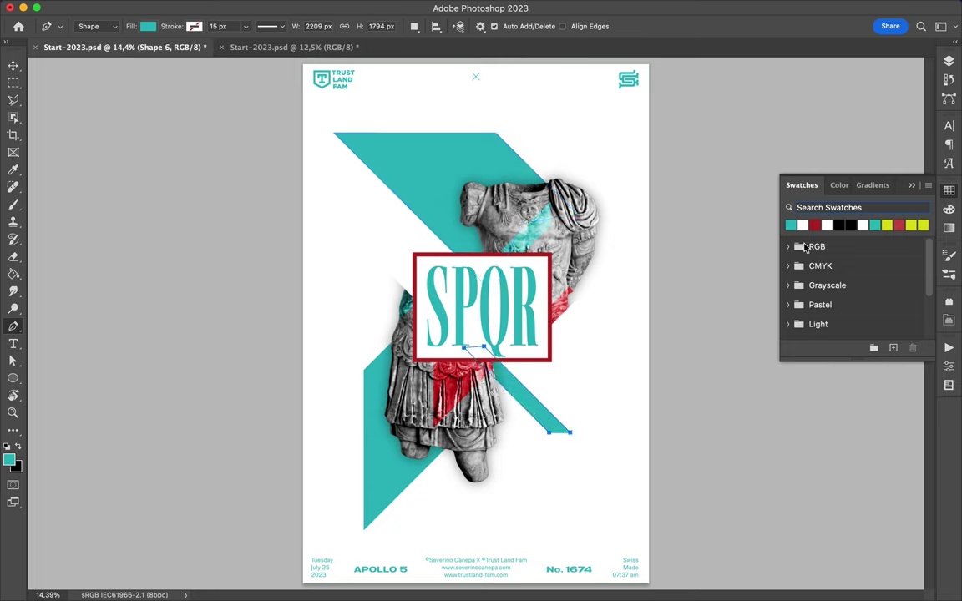
left_click(814, 224)
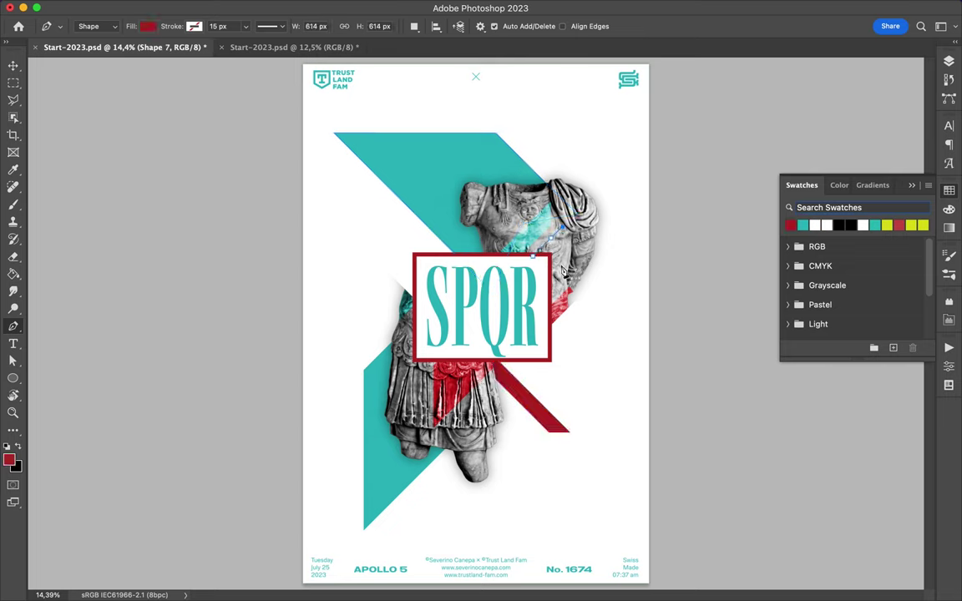
key("F7")
Move the red bar up and to the left.
scroll(852, 418, "up", 1)
left_click(561, 235)
key("v")
key("a")
key("v")
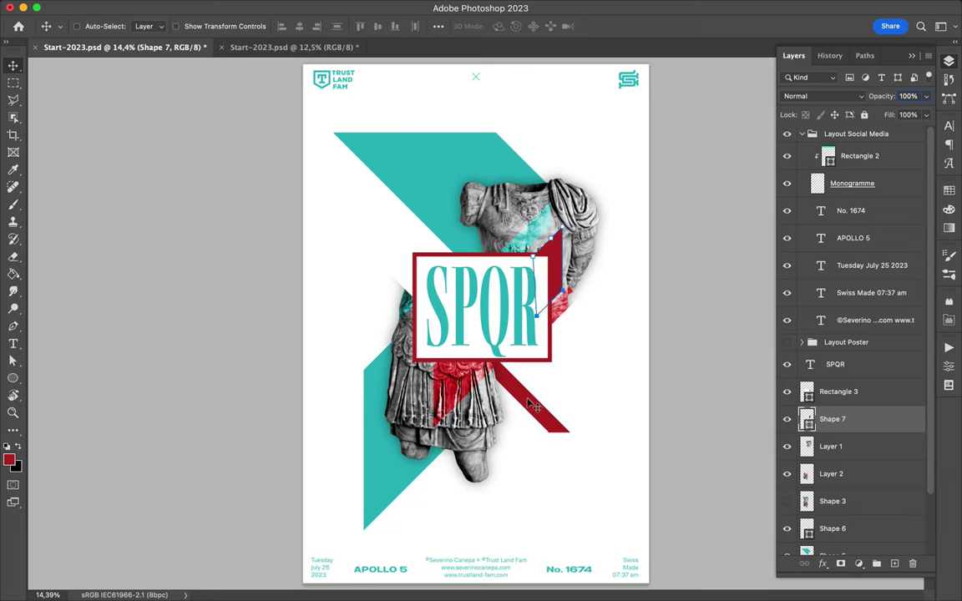
left_click_drag(551, 427, 522, 416)
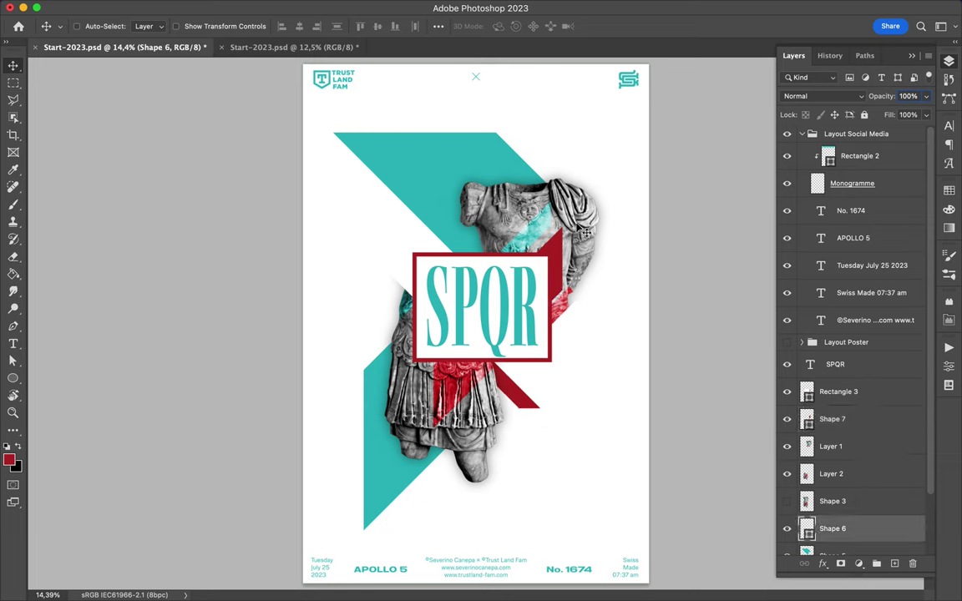
Draw a red triangle at the top right, tucked under the upper statue piece.
left_click(831, 446)
key("p")
left_click(599, 152)
left_click(602, 231)
left_click(553, 198)
left_click_drag(831, 446, 824, 487)
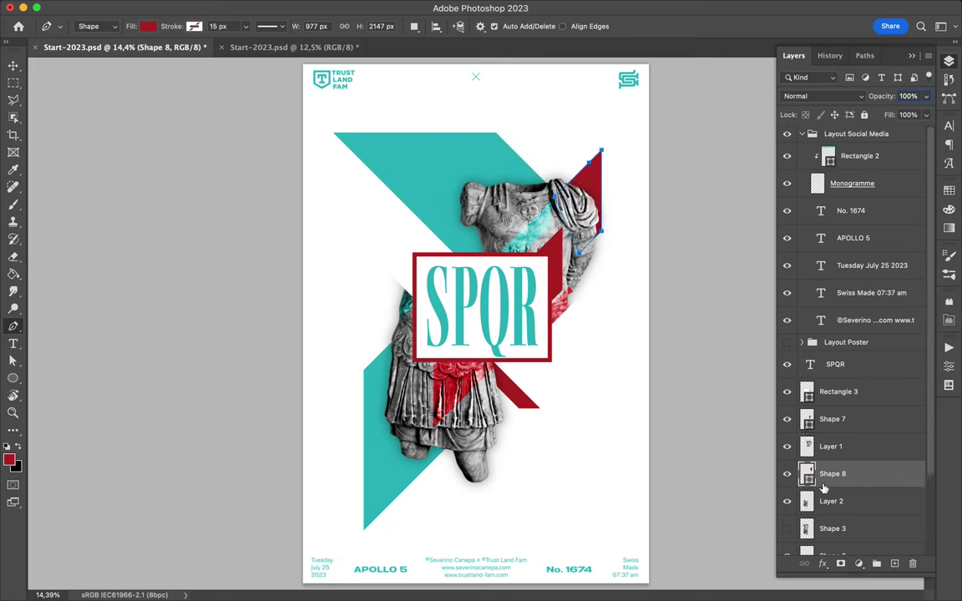
key("v")
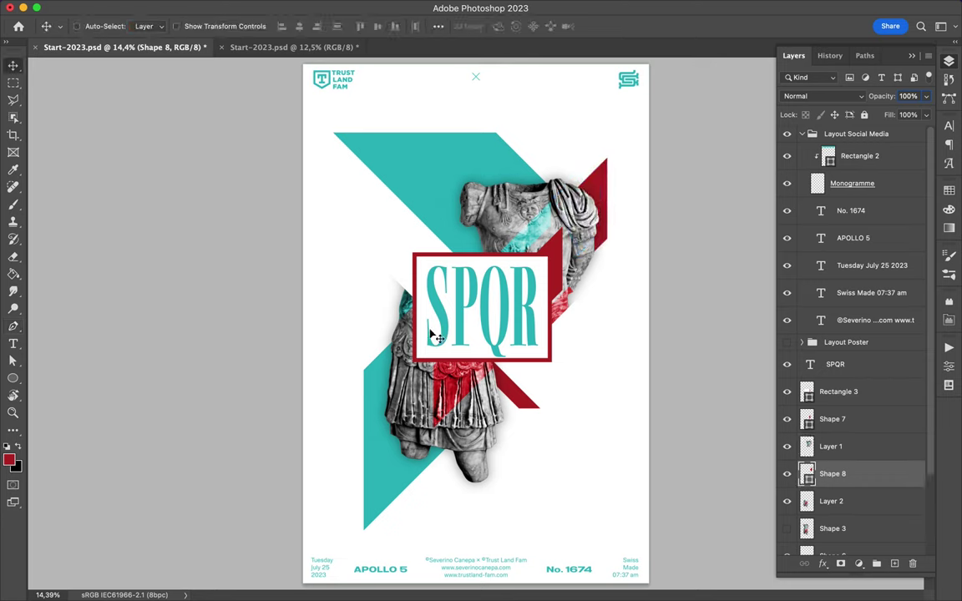
Draw a pen shape over the statue's lower half.
key("p")
left_click(524, 445)
left_click(497, 228)
left_click(524, 444)
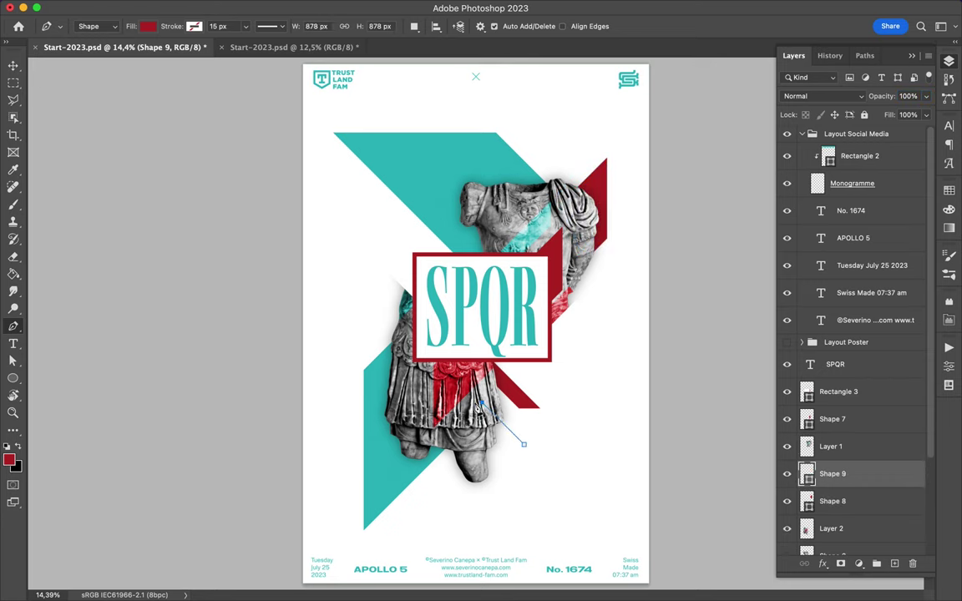
key("a")
key("v")
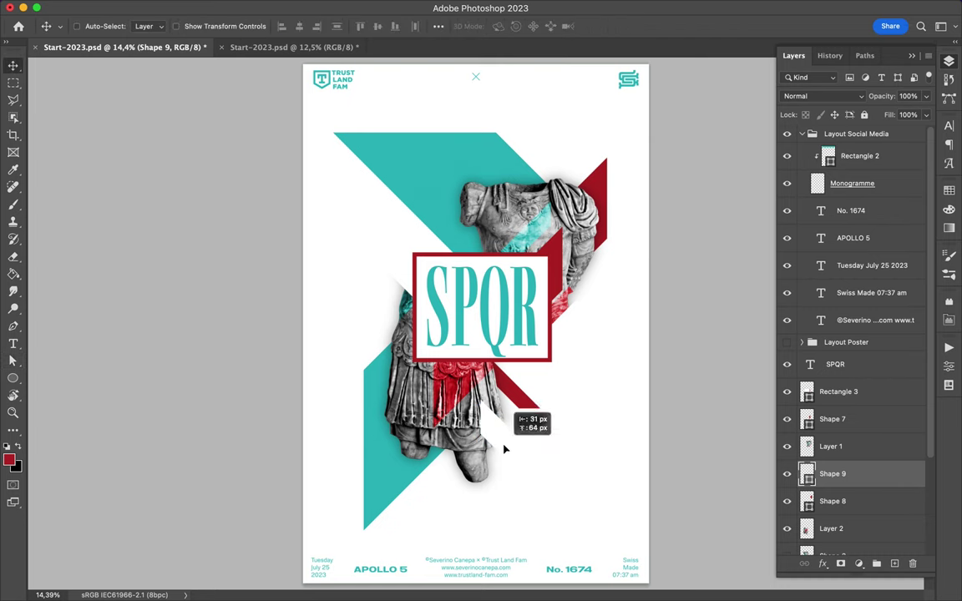
Alt-drag the SPQR frame into two slightly offset copies.
left_click(839, 391)
left_click_drag(536, 343, 519, 358)
left_click_drag(865, 509, 834, 495)
mouse_move(508, 344)
left_mouse_down()
mouse_move(512, 360)
mouse_move(510, 328)
left_mouse_up()
Duplicate the SPQR lettering and turn the lower copy red.
left_click(507, 326, "ctrl")
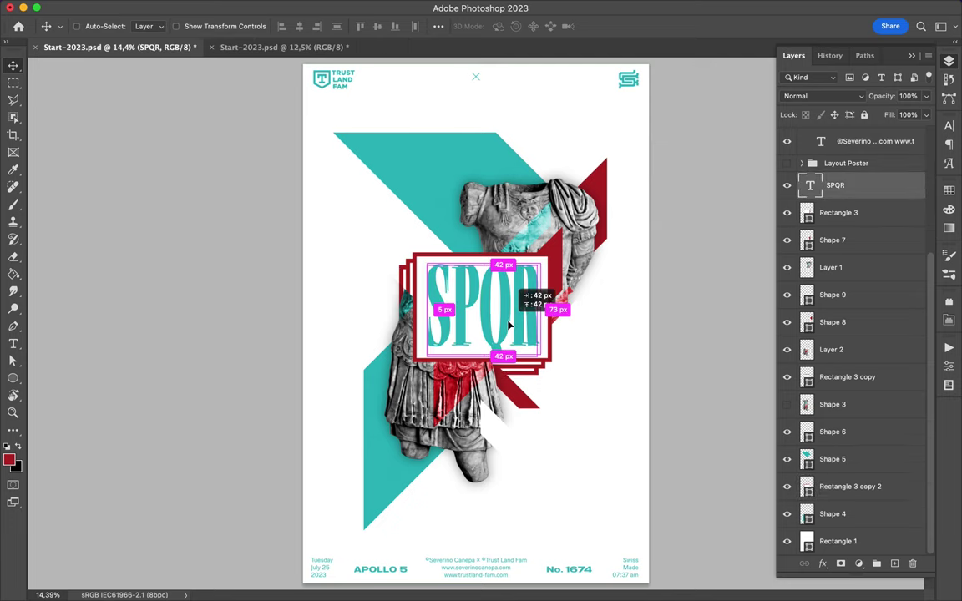
key("a")
left_click(835, 212)
left_click(948, 190)
left_click(791, 225)
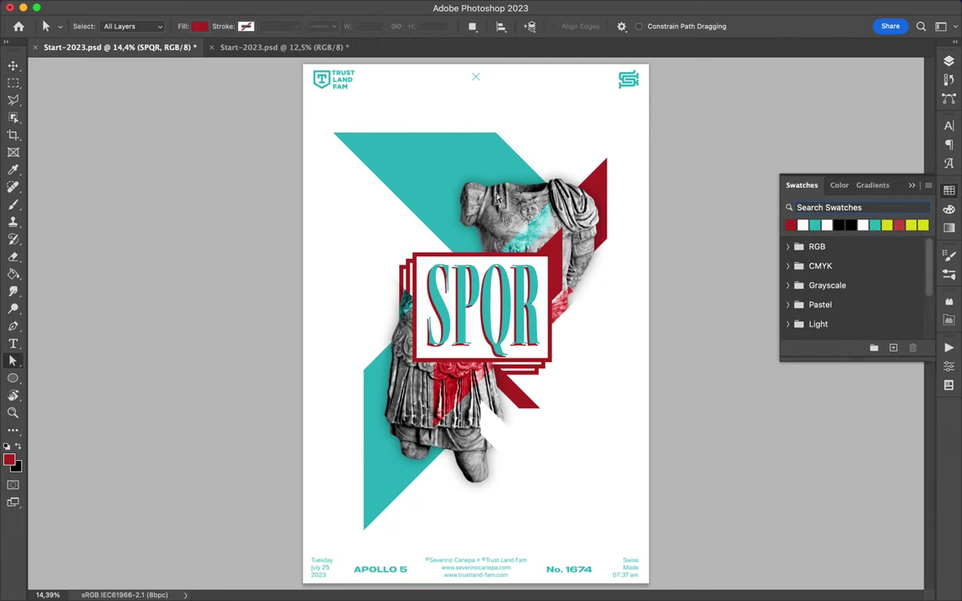
key("v")
Move the statue copy beneath the teal band, enlarging it and stretching it taller.
left_click(949, 61)
scroll(850, 334, "down", 1)
left_click(850, 427)
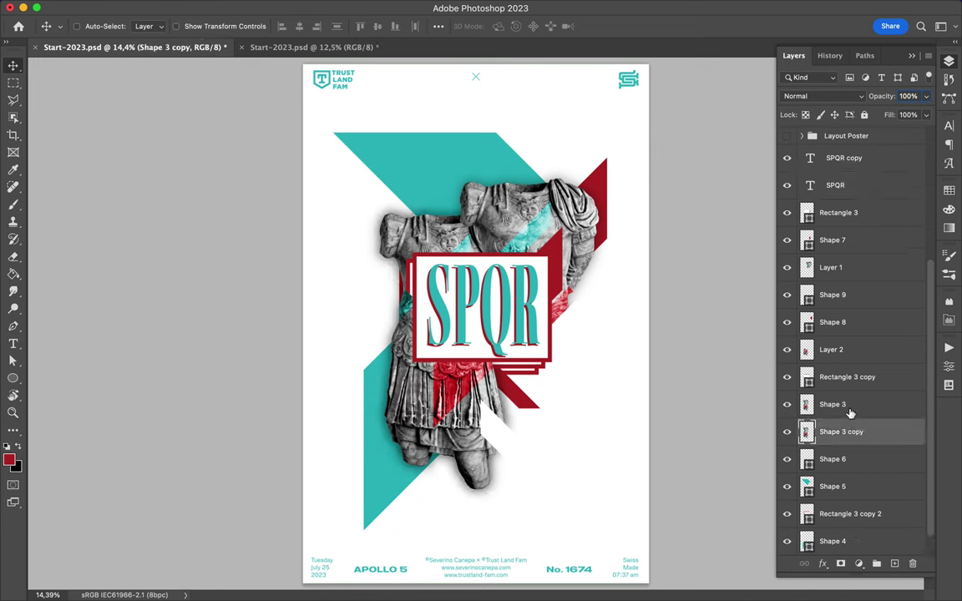
left_click_drag(850, 407, 851, 514)
key("ctrl+t")
left_click_drag(501, 492, 613, 516)
left_click_drag(489, 251, 485, 90)
key("Return")
Set Luminosity blend mode, clip the white stripe to Layer 2, and move it up-left.
left_click(823, 96)
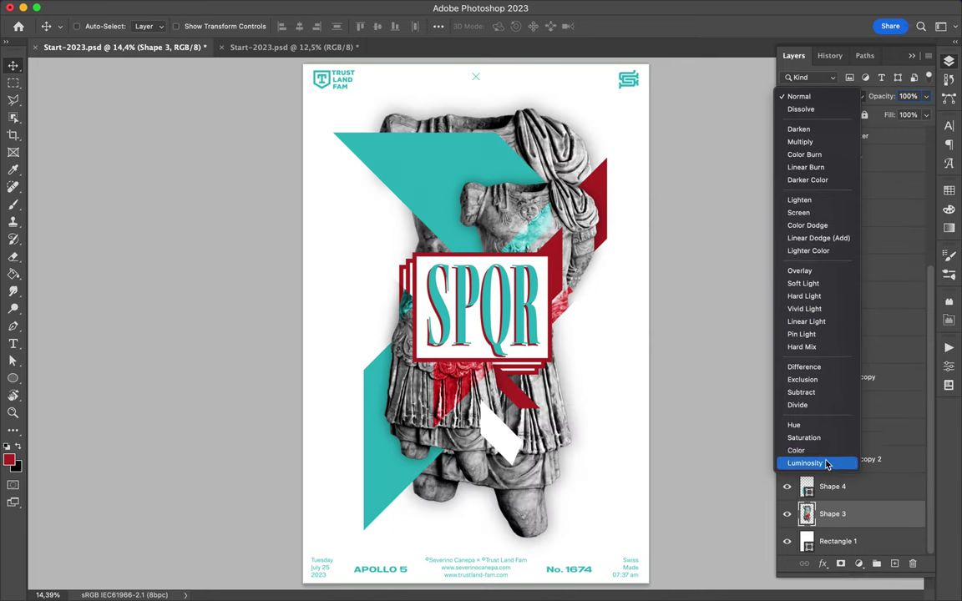
left_click(805, 463)
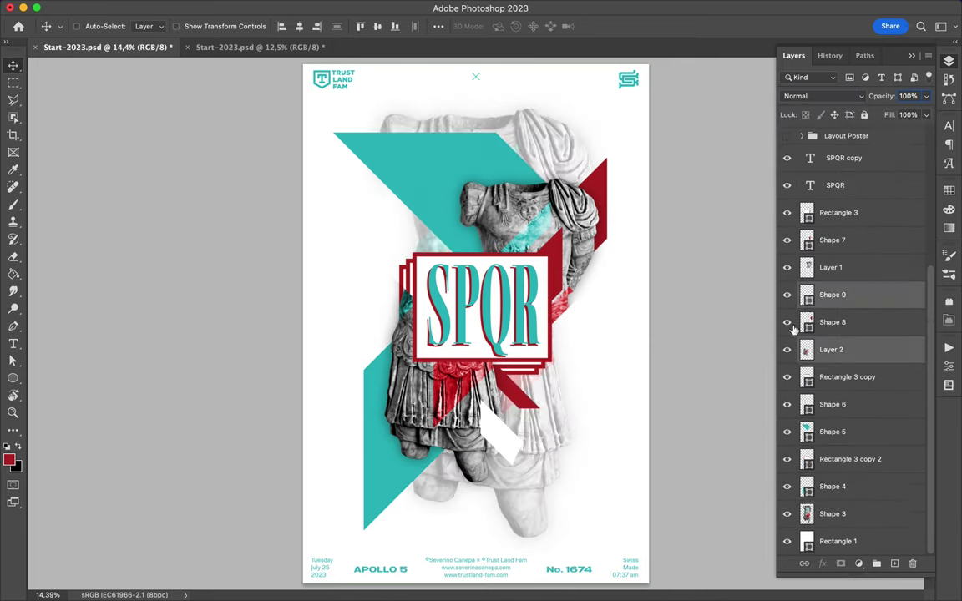
left_click_drag(832, 295, 844, 333)
key("a")
left_click(844, 335, "alt")
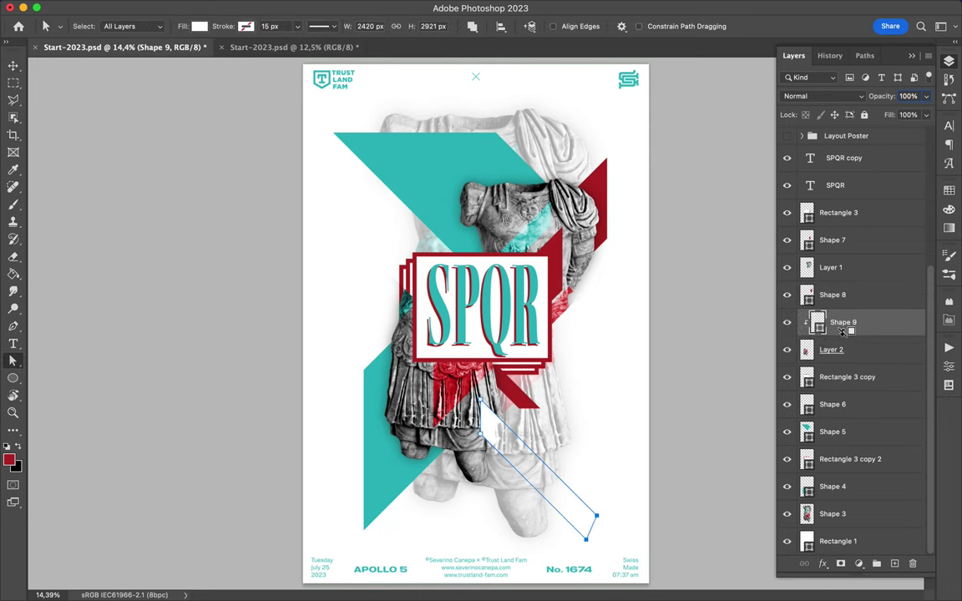
key("v")
left_click_drag(533, 482, 509, 436)
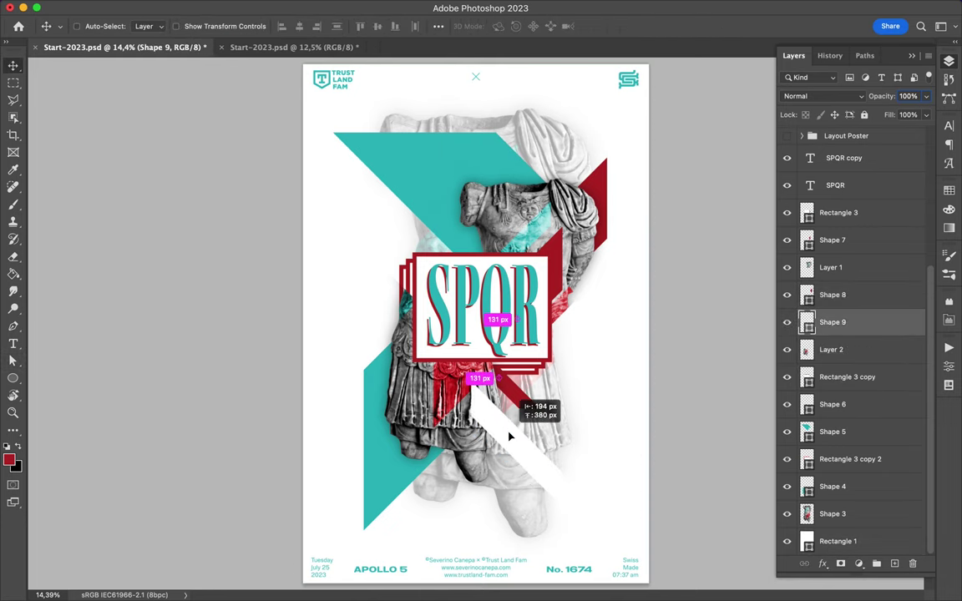
Stretch the lower teal shape down and nudge the upper teal shape right, lower left.
key("a")
left_click(408, 493)
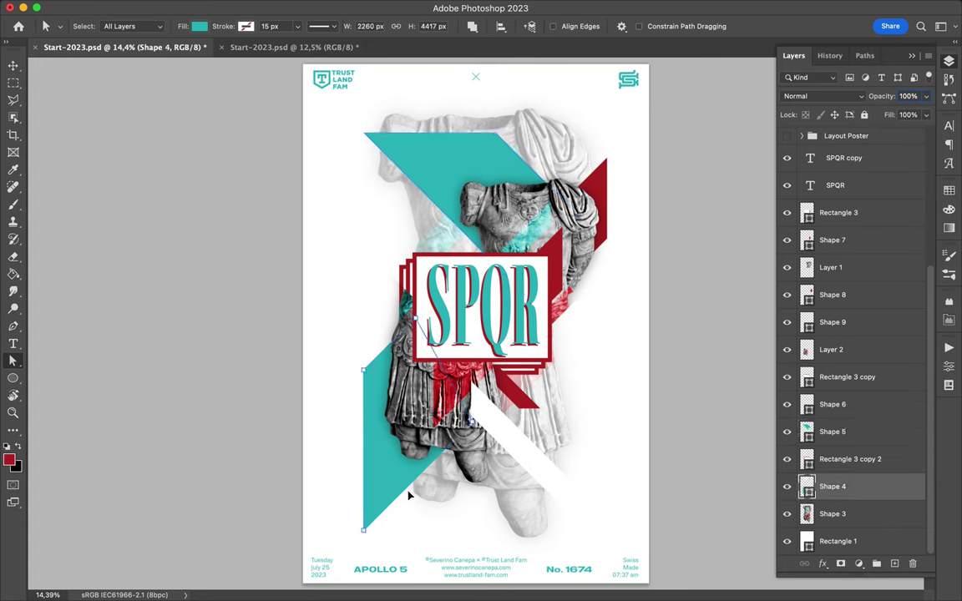
left_click_drag(409, 492, 409, 517)
left_click(469, 152)
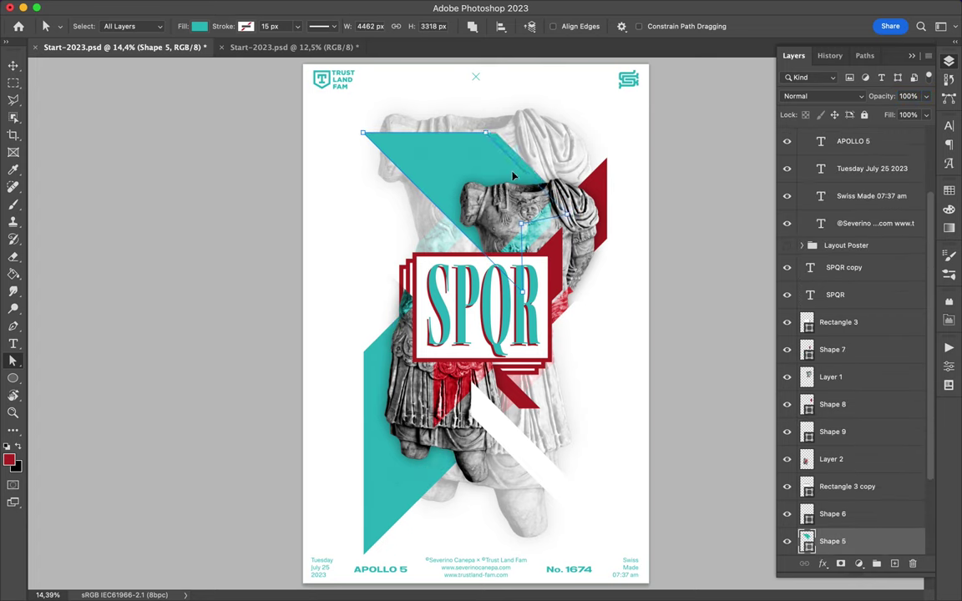
key("v")
left_click_drag(448, 179, 483, 180)
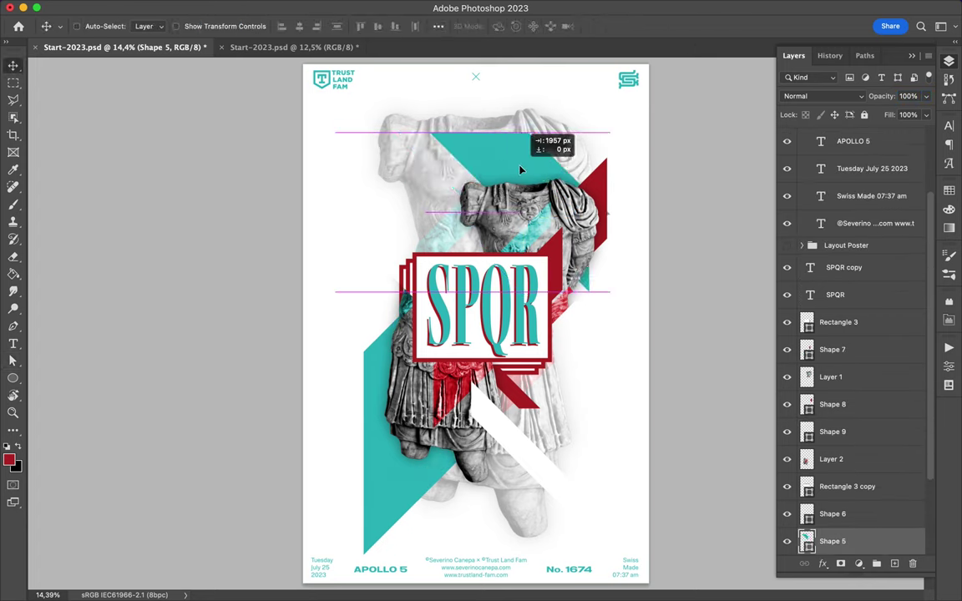
left_click_drag(376, 417, 361, 419)
Draw a new three-point pen shape and switch to the other poster document.
key("p")
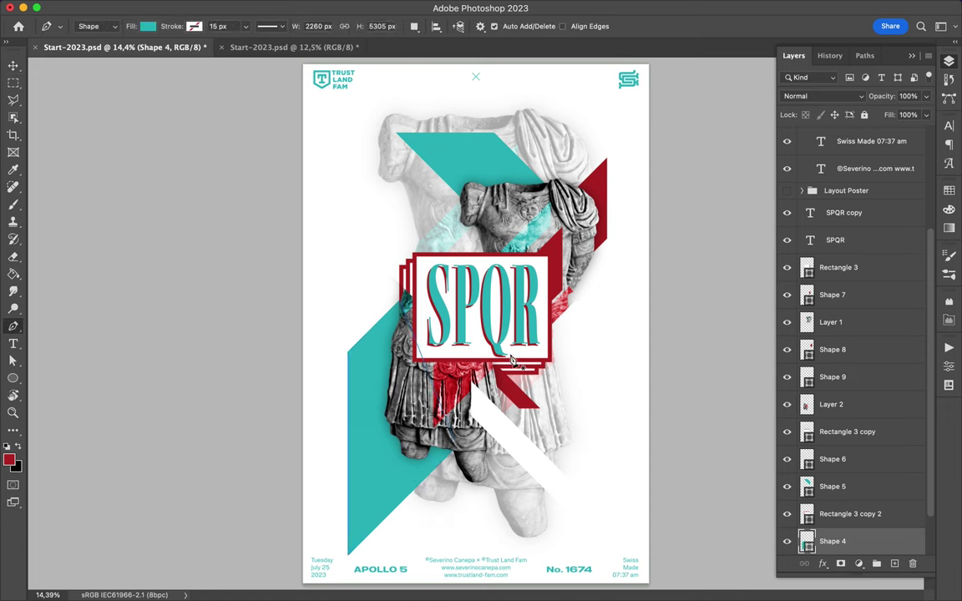
left_click(570, 367)
left_click(570, 415)
left_click(510, 355)
key("v")
key("ctrl+Tab")
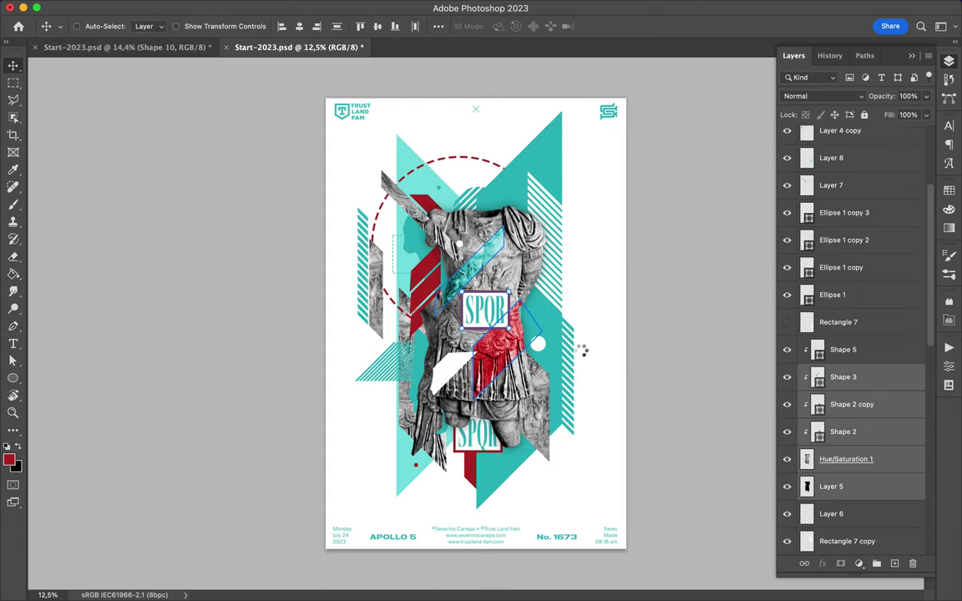
Bring the teal striped element above the SPQR box and give a shape a dashed red outline.
left_click_drag(367, 312, 388, 237)
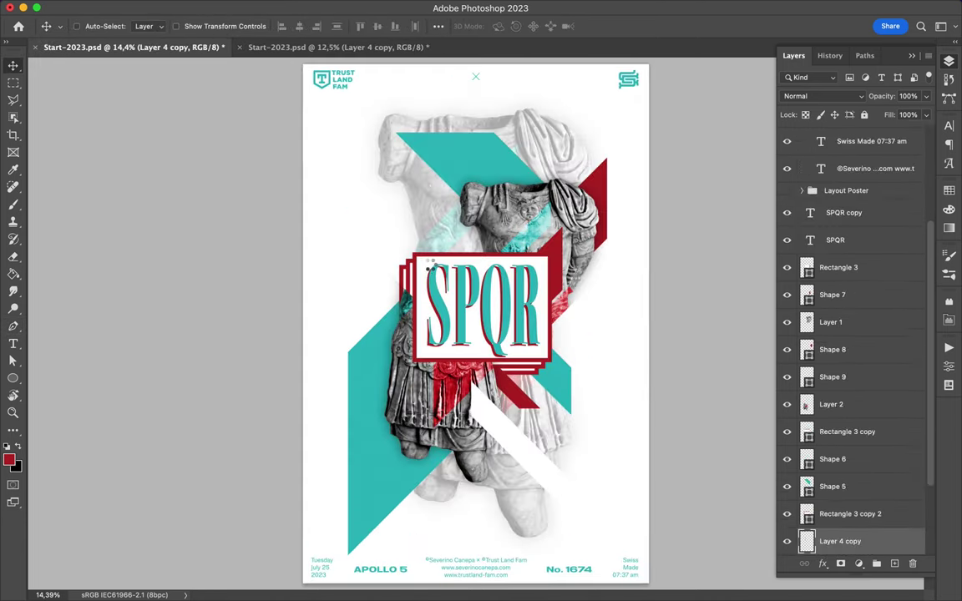
mouse_move(431, 269)
left_mouse_down()
mouse_move(420, 263)
mouse_move(488, 260)
left_mouse_up()
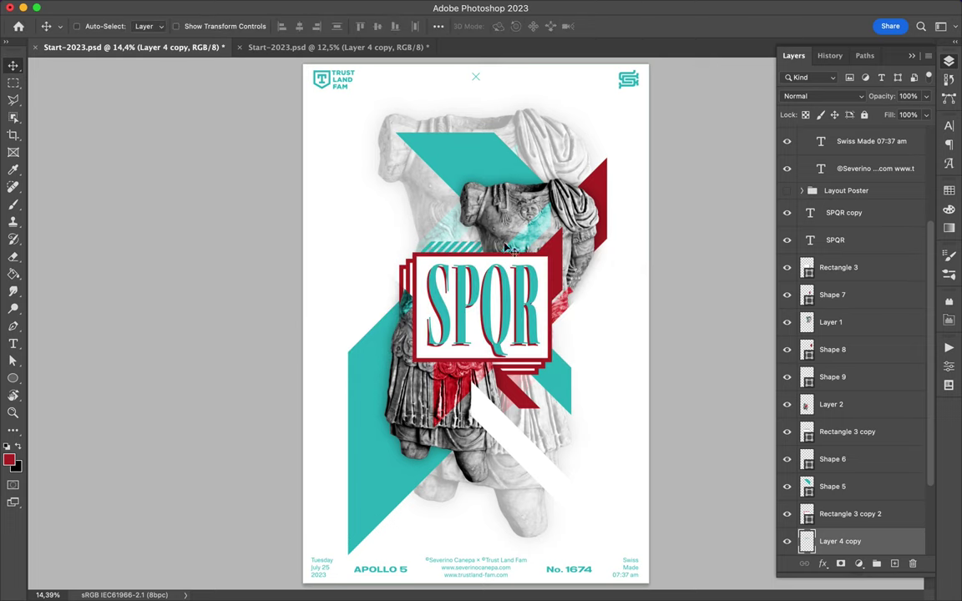
key("a")
left_click(245, 26)
left_click(321, 26)
left_click(308, 89)
key("v")
Select the white stripe path and white background rectangle, then deselect all layers.
key("p")
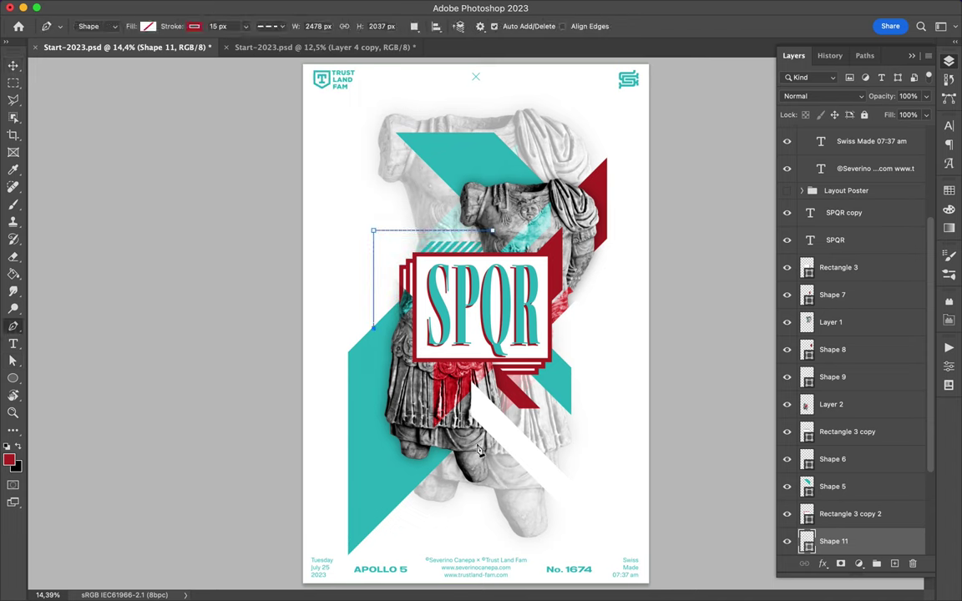
key("a")
left_click(495, 246)
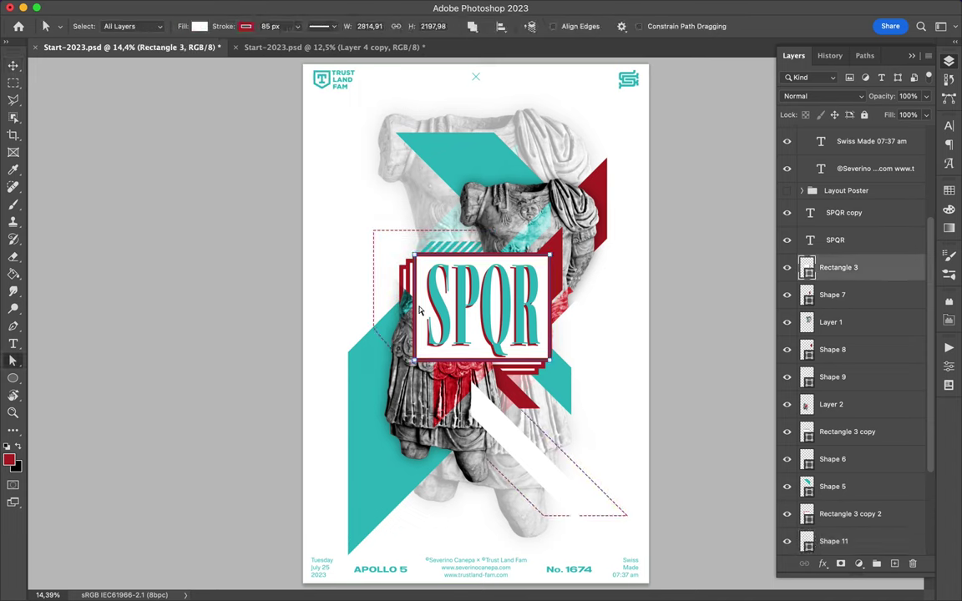
left_click(567, 501)
left_click(571, 517)
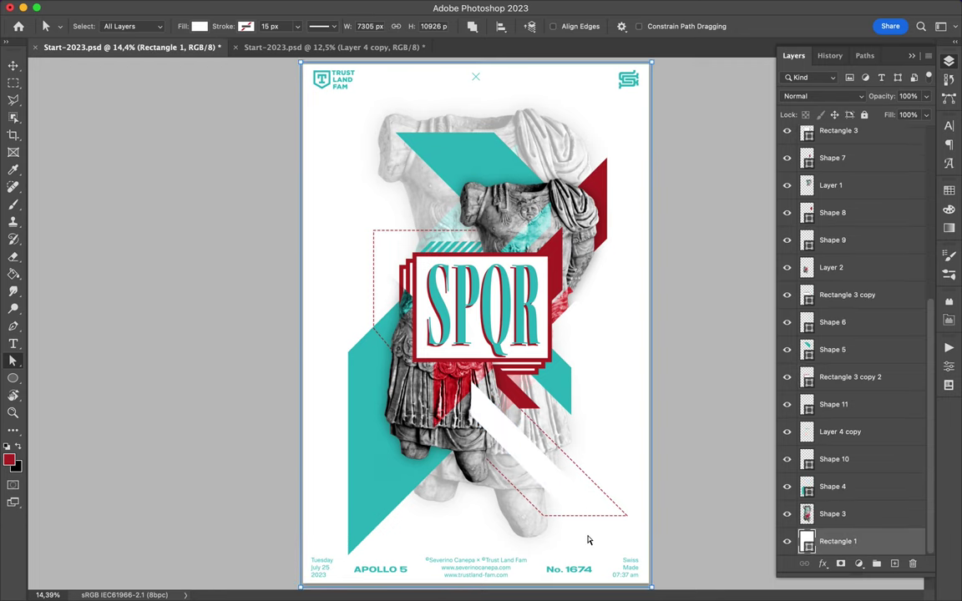
key("v")
left_click(621, 528)
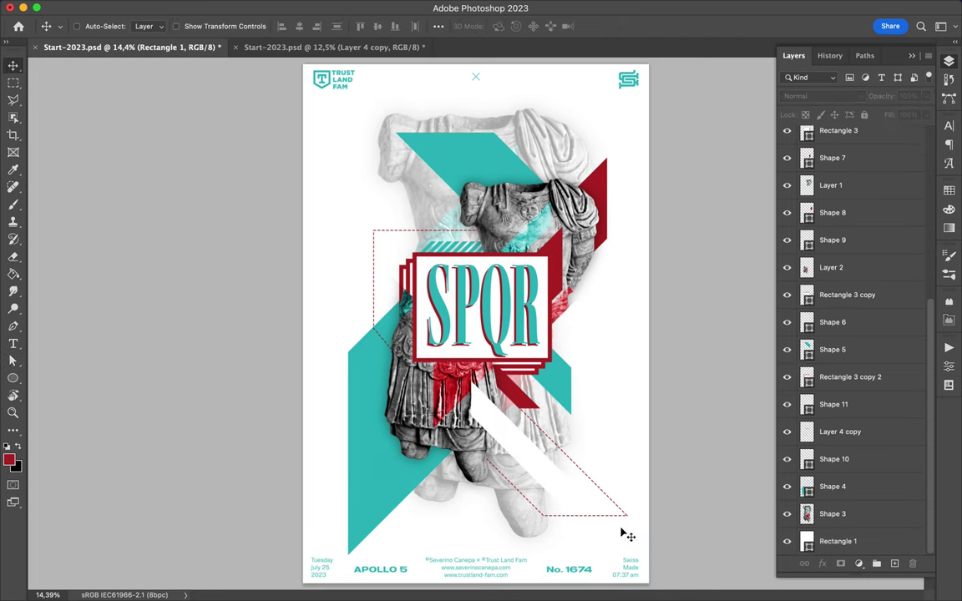
Give the red shape beside SPQR no fill and a dashed teal stroke, moving Shape 12 higher.
key("a")
left_click(564, 292)
left_click(199, 25)
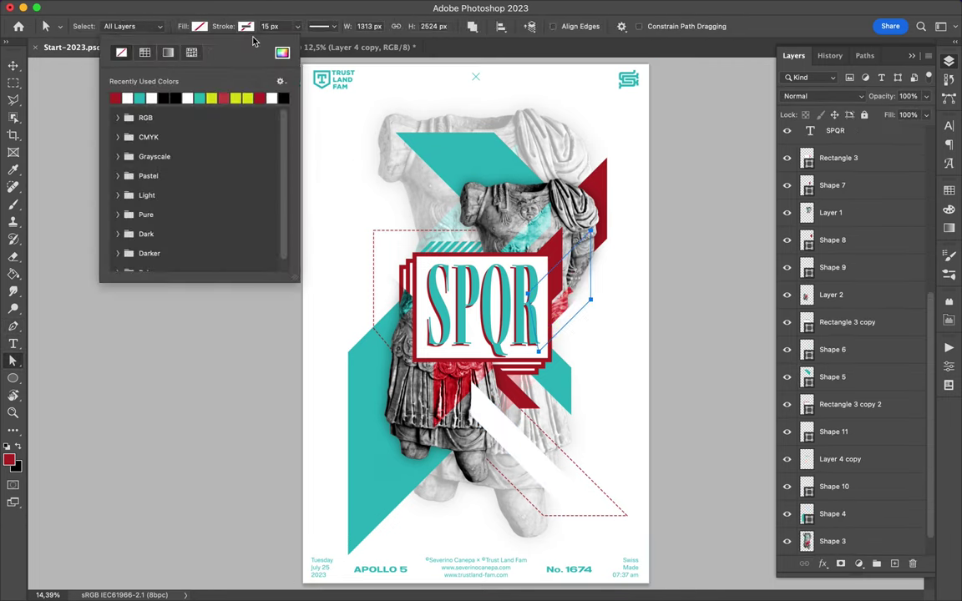
left_click(321, 26)
left_click(317, 92)
key("v")
mouse_move(845, 142)
left_mouse_down()
mouse_move(866, 324)
mouse_move(843, 460)
left_mouse_up()
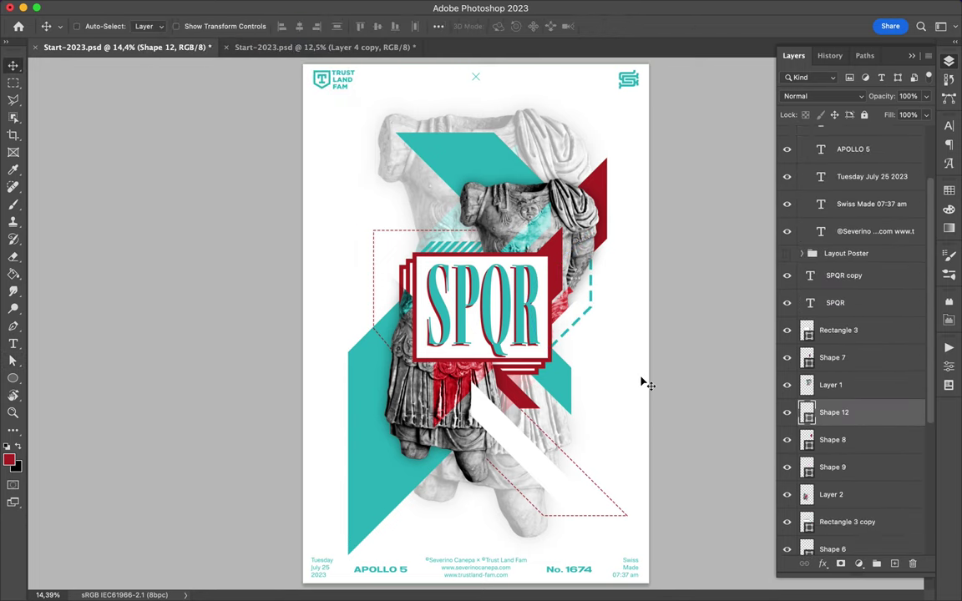
Set the dashed outline's stroke width and draw a small stripe shape.
key("a")
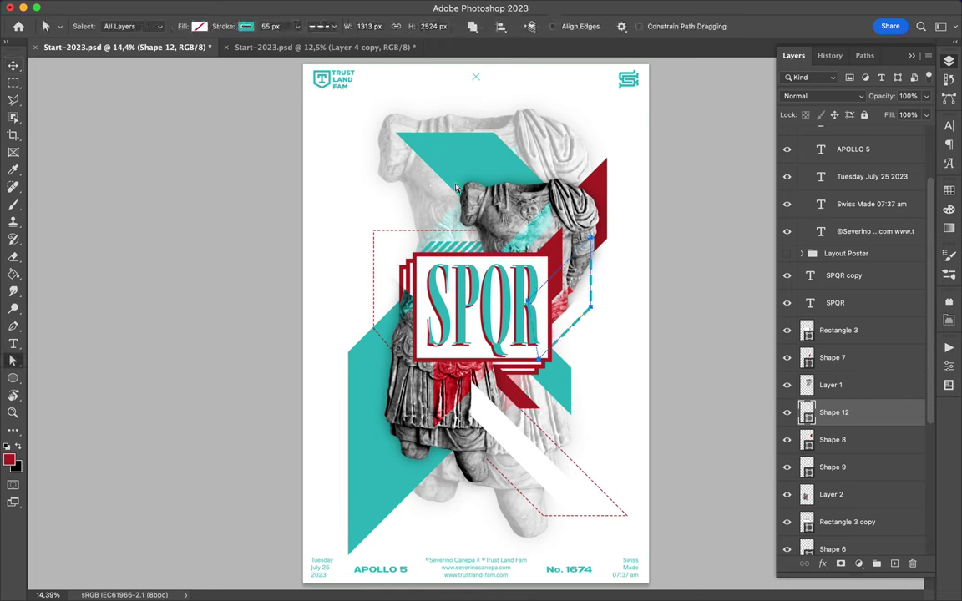
left_click(286, 29)
key("v")
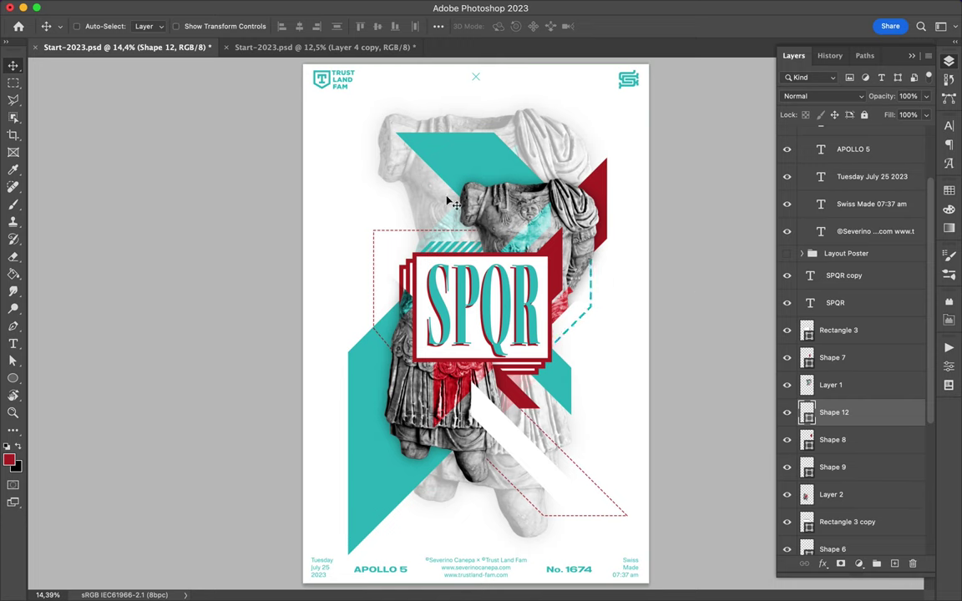
key("p")
left_click(397, 166)
left_click(431, 182)
key("a")
left_click(198, 26)
Fill the small stripe shape beside the upper teal shape with teal.
left_click(116, 98)
right_click(710, 413)
key("Escape")
key("l")
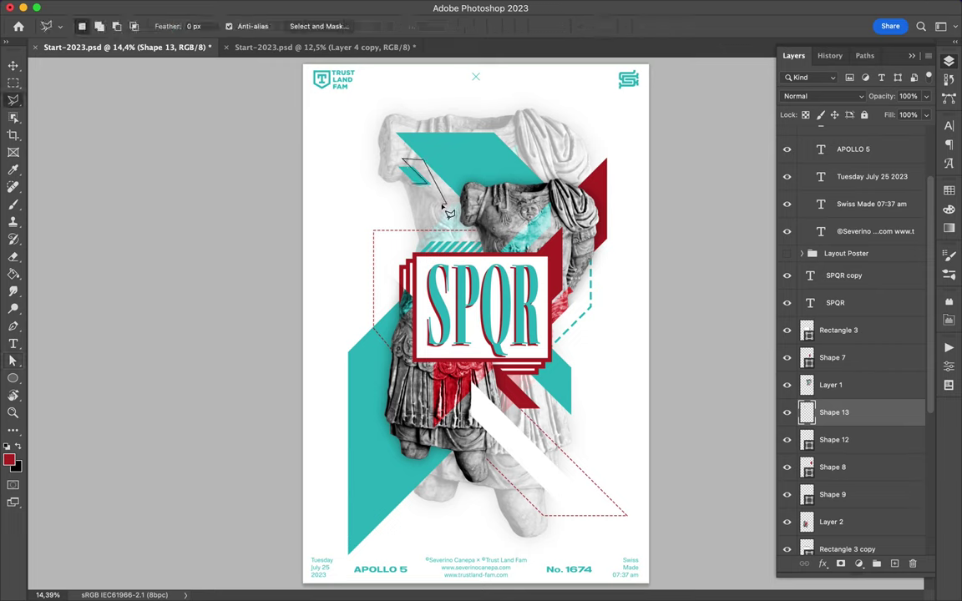
Duplicate the small teal stripe twice, then undo the duplicates.
key("v")
left_click_drag(413, 173, 452, 203)
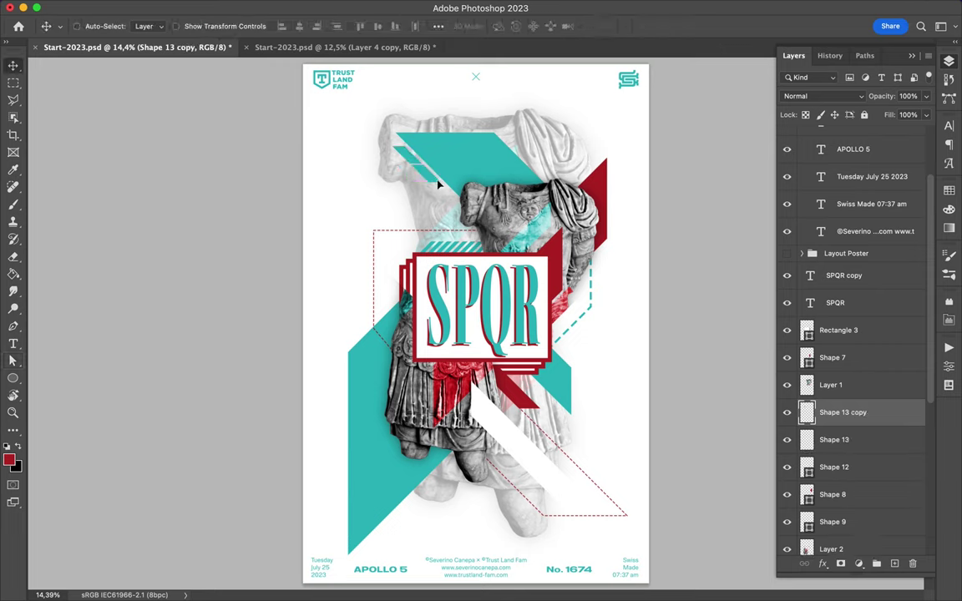
key("ctrl+j")
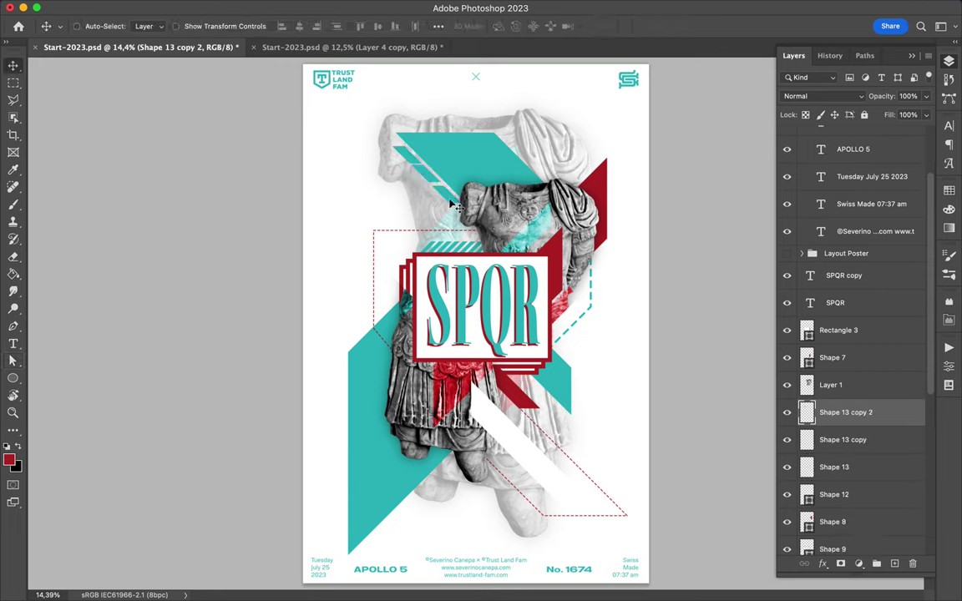
left_click(476, 299)
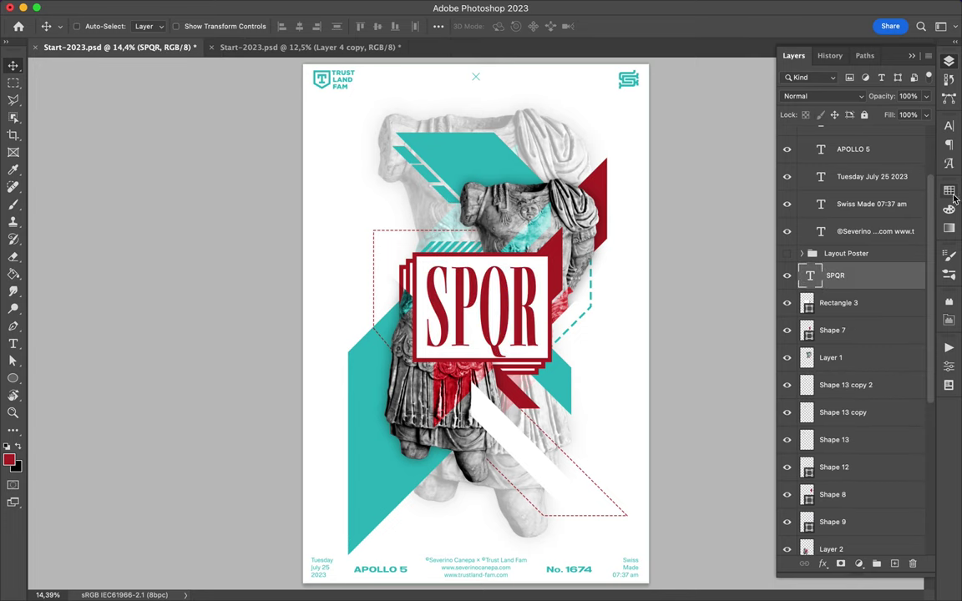
key("ctrl+z")
key("ctrl+z")
key("ctrl+z")
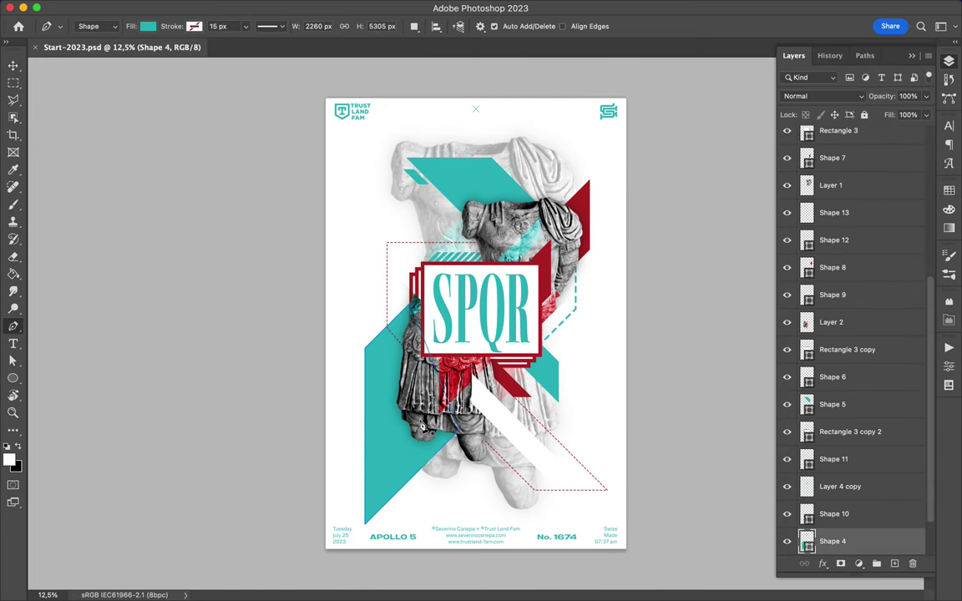
left_click(422, 427)
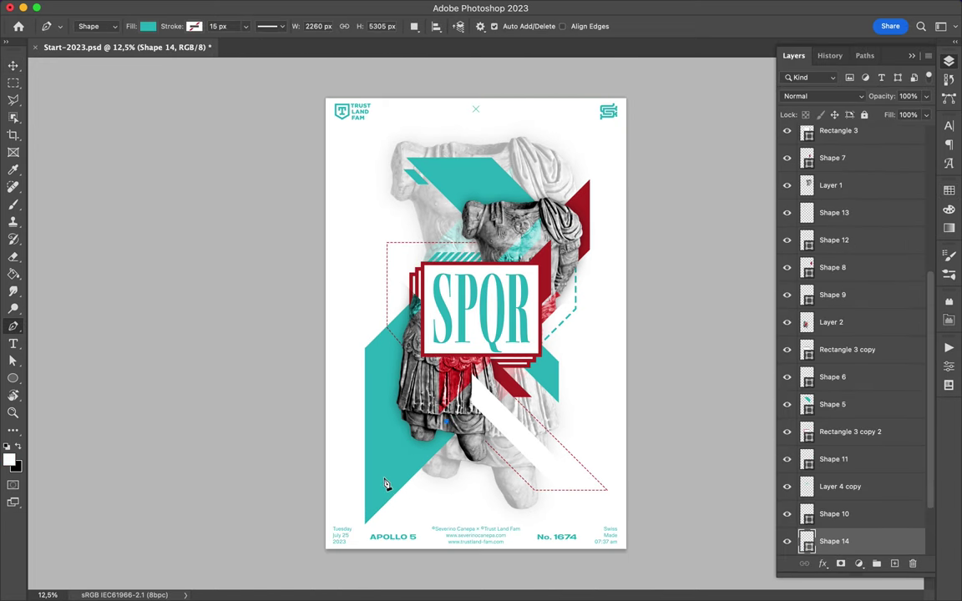
Give the new lower-left shape no fill and a dashed stroke.
key("a")
left_click(199, 26)
left_click(246, 26)
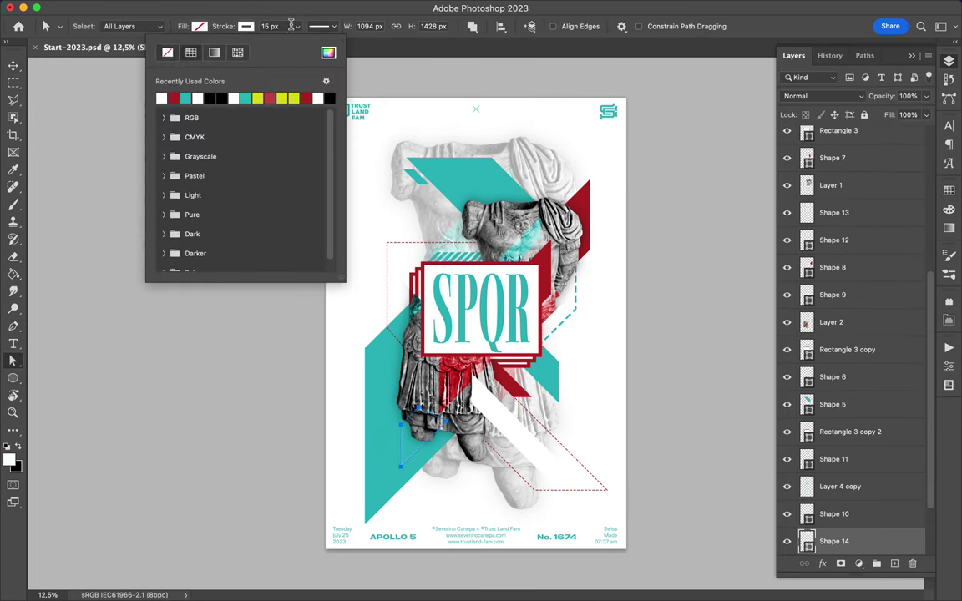
left_click(322, 26)
left_click(317, 89)
key("v")
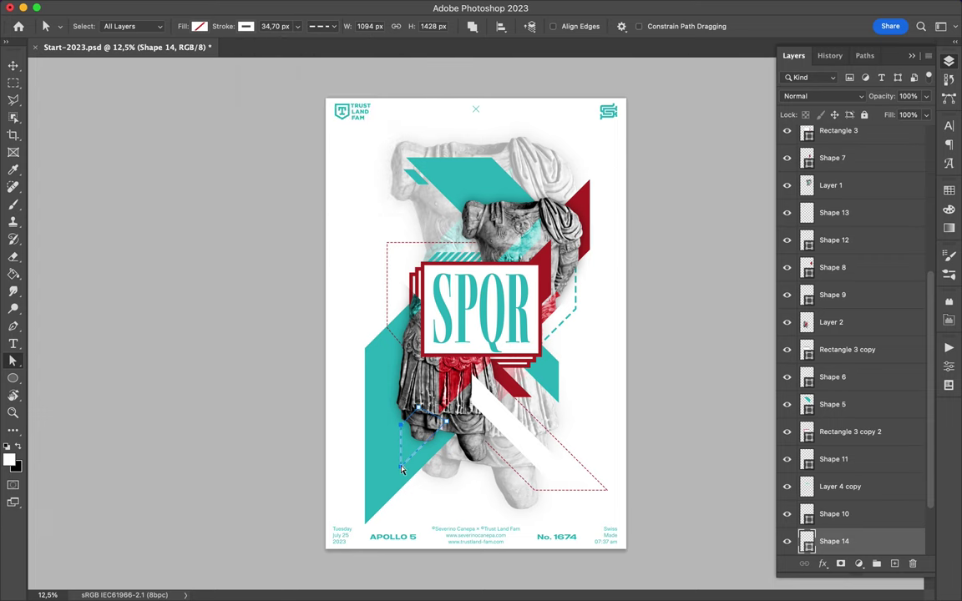
Draw a second coloured line, then duplicate the SPQR box up and left.
key("p")
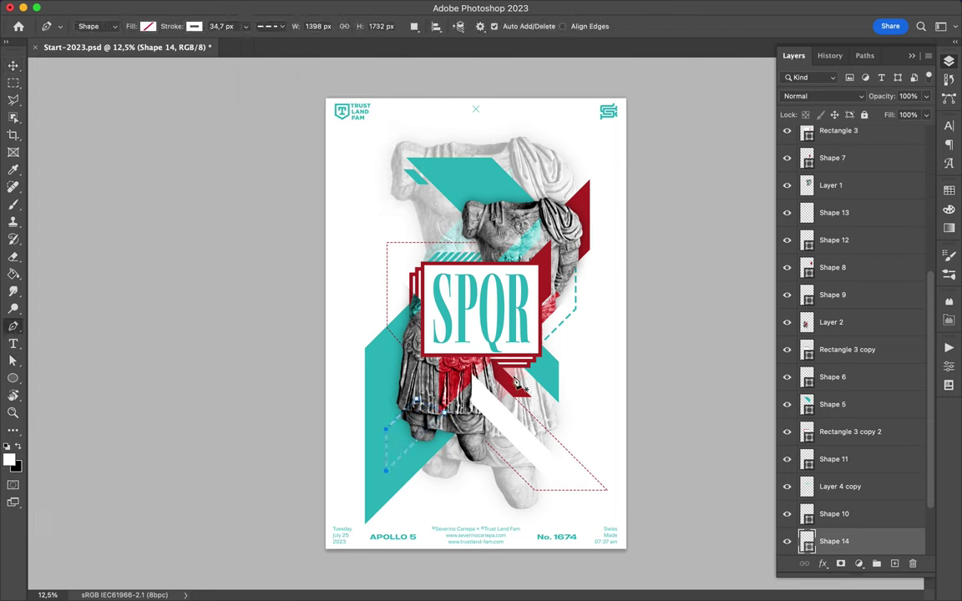
key("a")
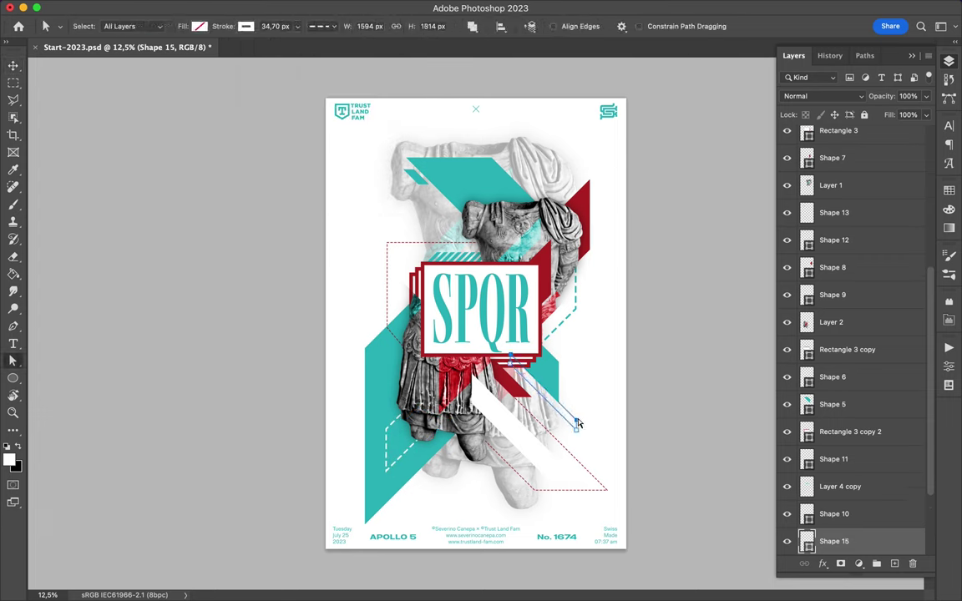
left_click(246, 26)
key("v")
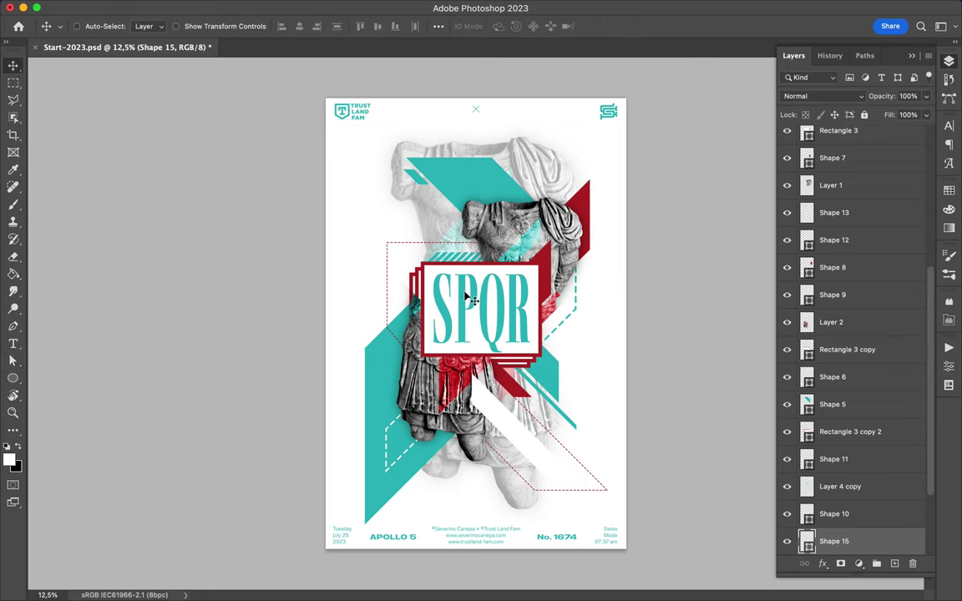
left_click(436, 273, "ctrl")
left_click_drag(436, 273, 413, 197)
Merge the SPQR copy and convert it to a Smart Object.
key("ctrl+e")
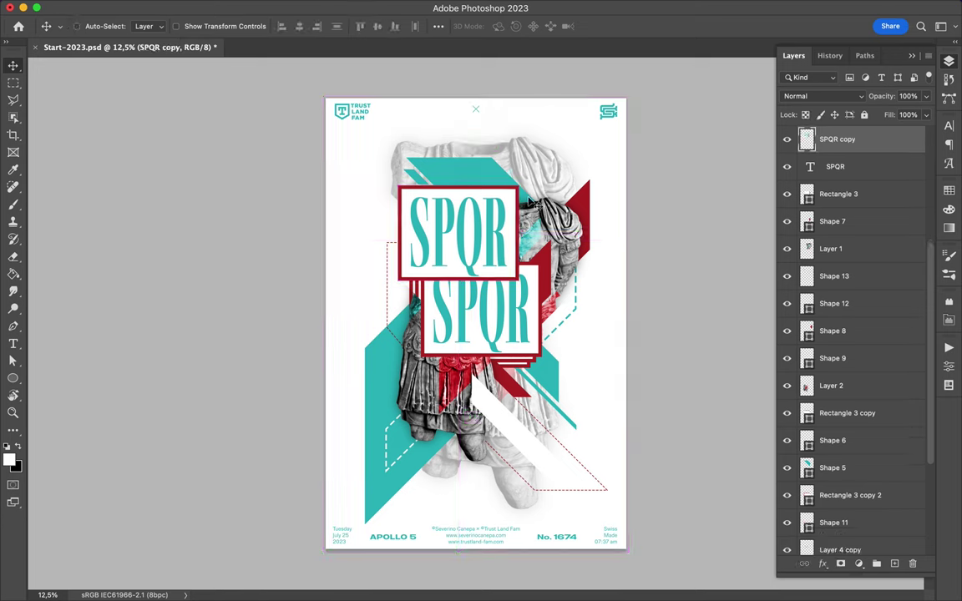
key("ctrl+t")
mouse_move(517, 280)
left_mouse_down()
mouse_move(417, 236)
mouse_move(377, 204)
left_mouse_up()
key("Return")
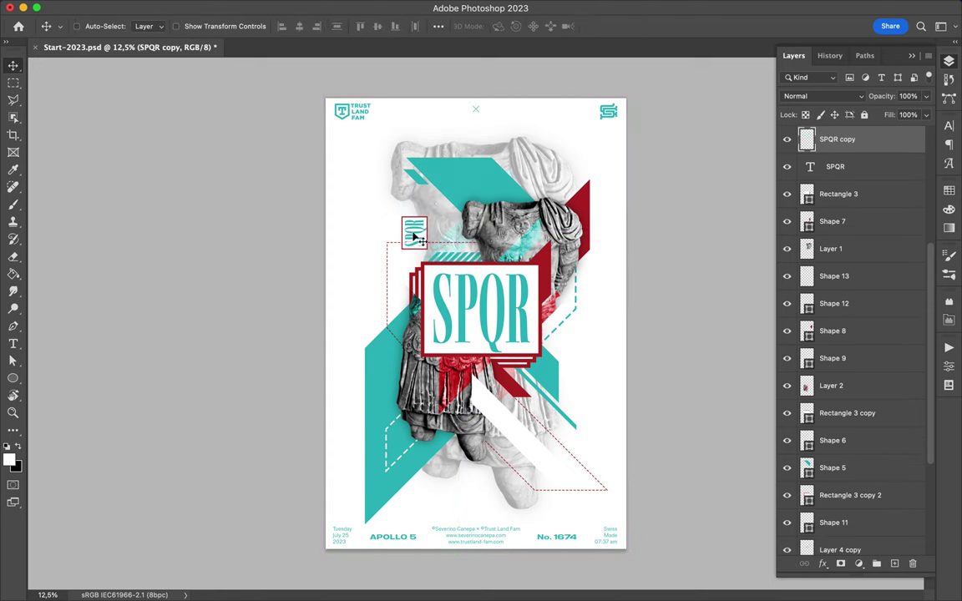
key("ctrl+z")
right_click(794, 139)
left_click(701, 327)
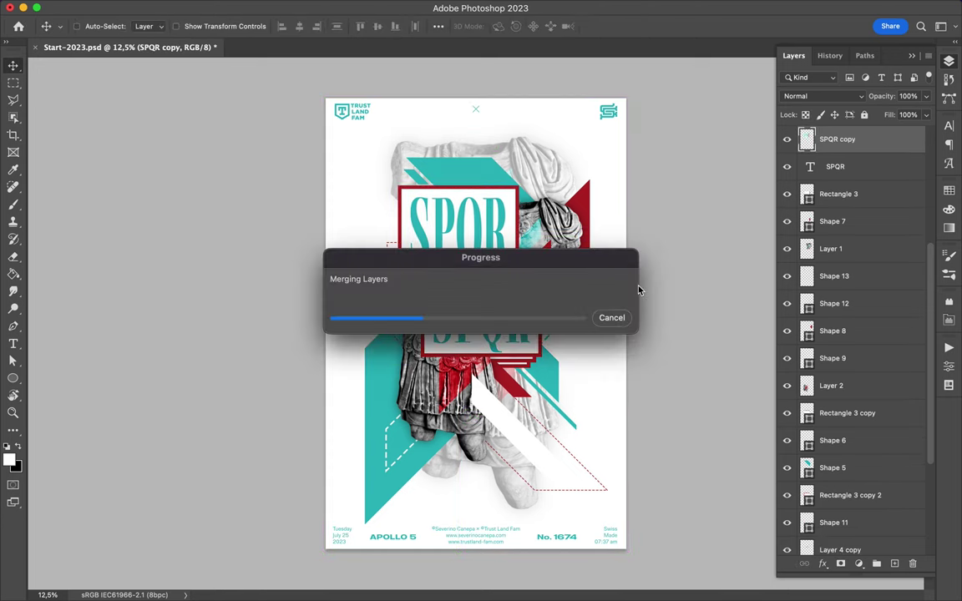
Shrink the SPQR copy, rotate it upright, and place it by the statue's shoulder.
key("ctrl+t")
mouse_move(417, 250)
left_mouse_down()
mouse_move(481, 168)
mouse_move(458, 180)
mouse_move(501, 159)
left_mouse_up()
key("Return")
left_click_drag(498, 202, 525, 187)
left_click_drag(835, 139, 835, 401)
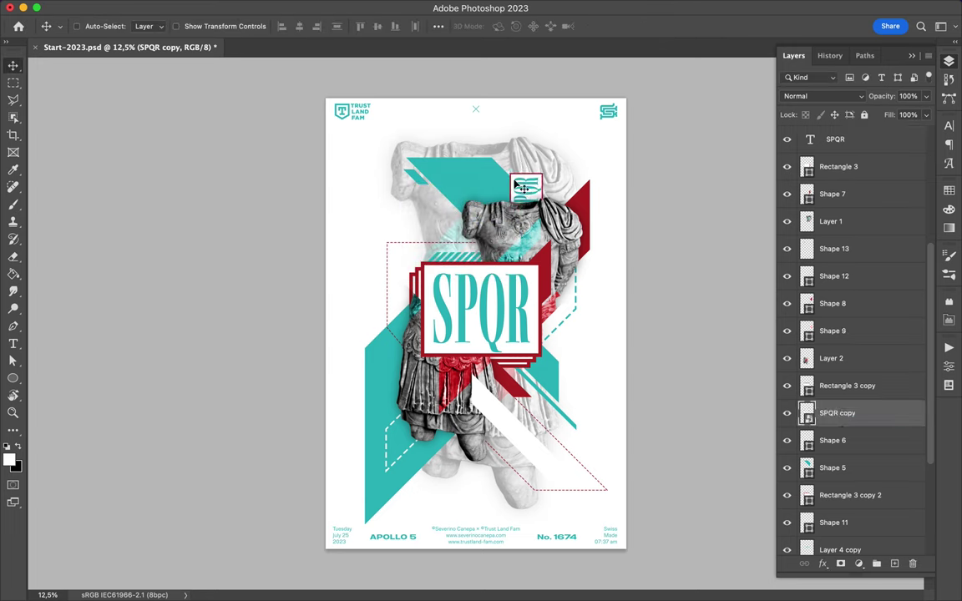
Copy the badge onto the statue's left side as SPQR copy 2.
mouse_move(522, 187)
left_mouse_down()
mouse_move(405, 359)
mouse_move(420, 301)
left_mouse_up()
key("ctrl+t")
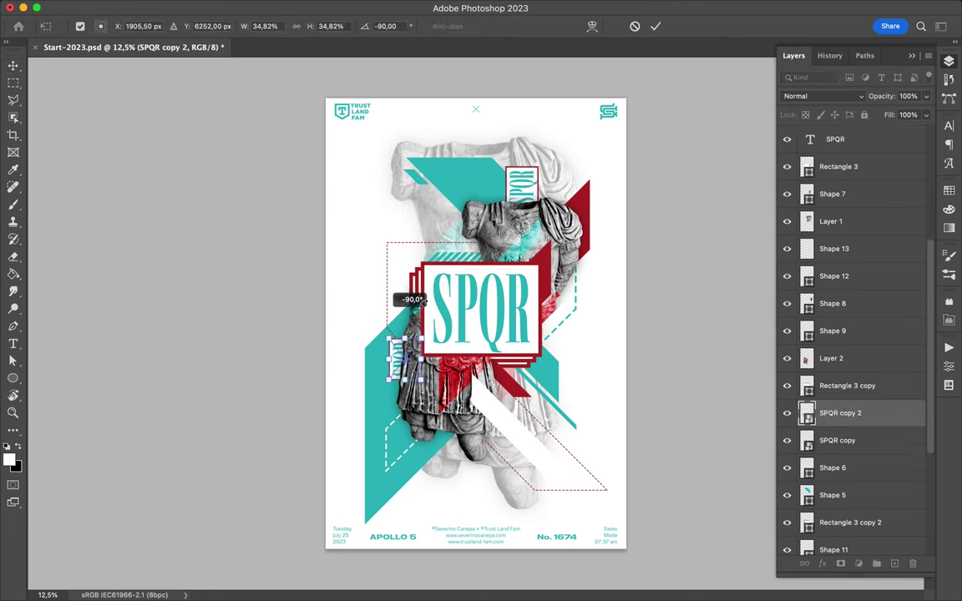
key("Return")
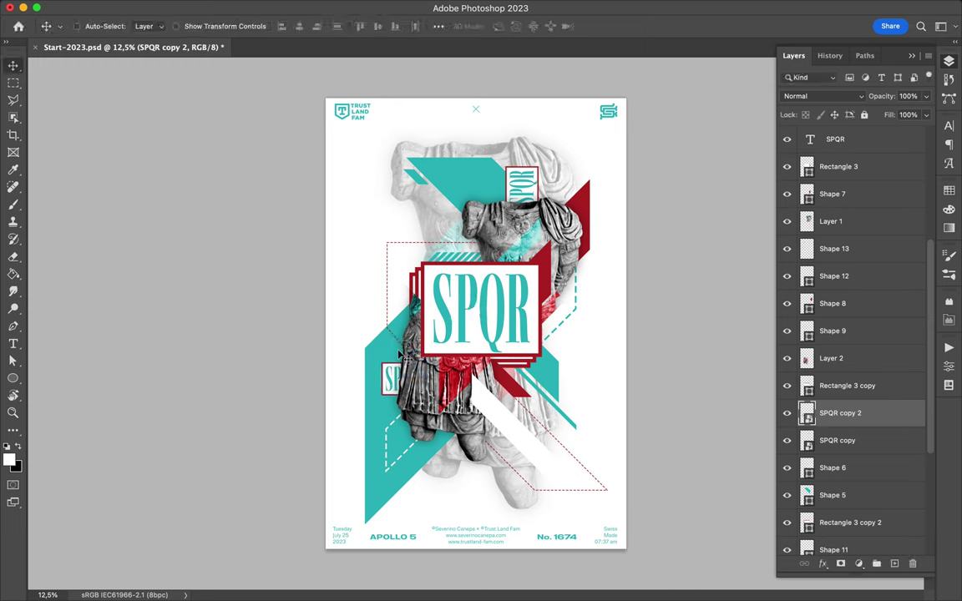
Draw red dashed paths framing the statue's upper part.
key("a")
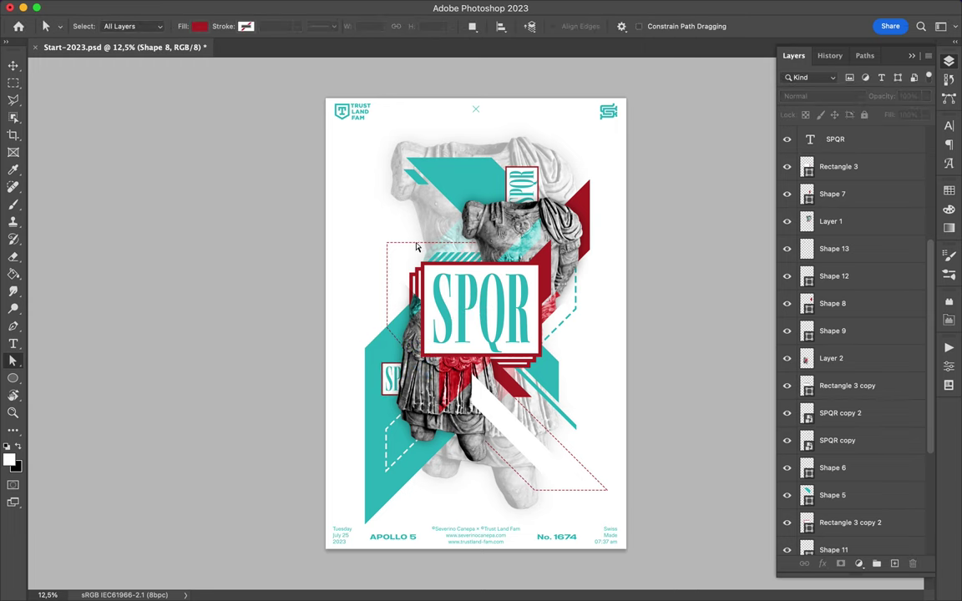
left_click(423, 251)
key("p")
key("a")
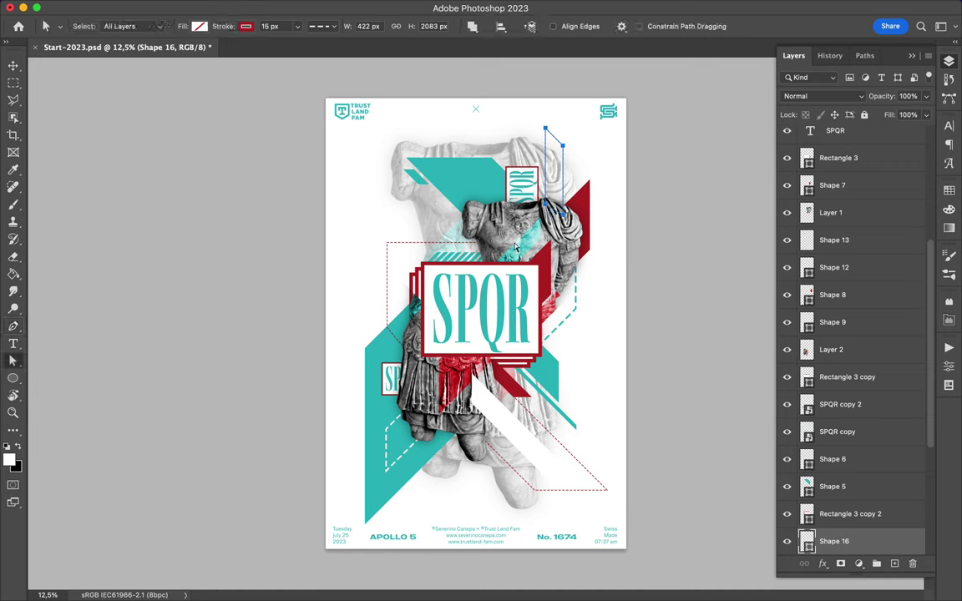
key("p")
key("a")
key("p")
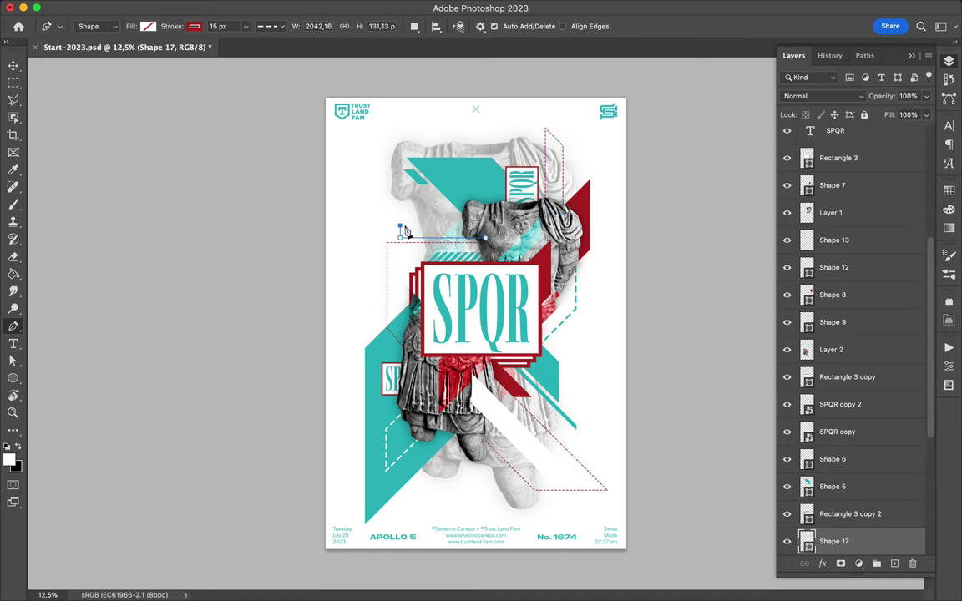
key("v")
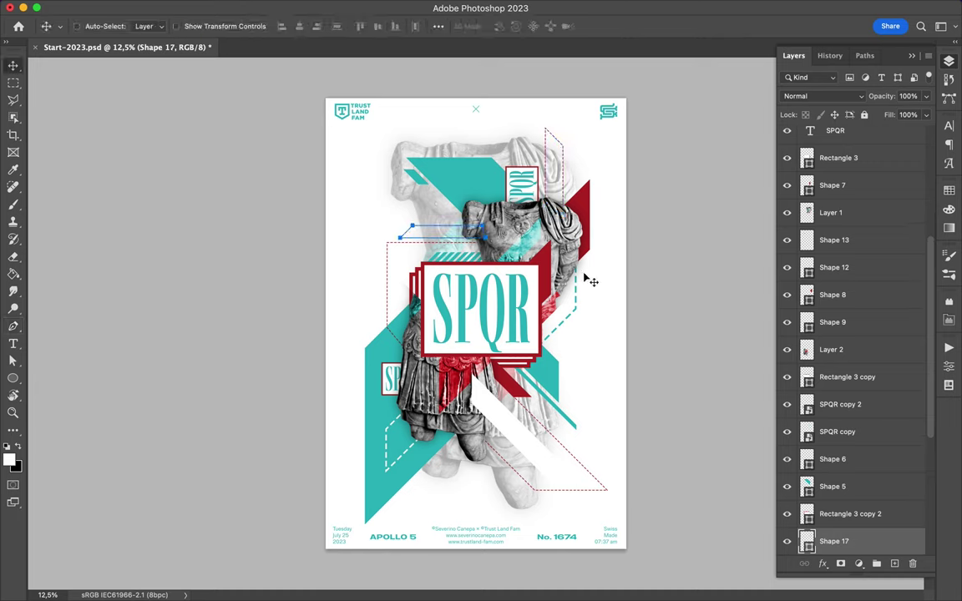
Draw a small teal dot with the Ellipse tool and duplicate it.
key("u")
mouse_move(413, 215)
left_mouse_down()
mouse_move(431, 233)
mouse_move(425, 136)
left_mouse_up()
left_click(148, 26)
left_click(103, 95)
key("v")
key("ctrl+t")
key("Return")
key("ctrl+j")
left_click(949, 61)
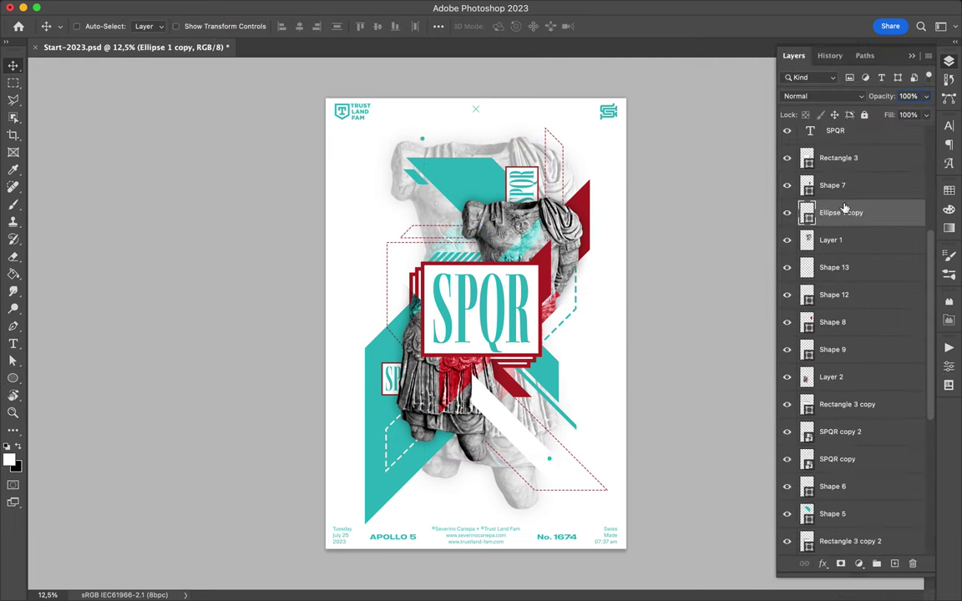
Move the dot copy near the white stripe and fill it white.
mouse_move(457, 364)
left_mouse_down()
mouse_move(526, 430)
mouse_move(508, 438)
mouse_move(390, 351)
left_mouse_up()
key("a")
left_click(199, 26)
left_click(115, 98)
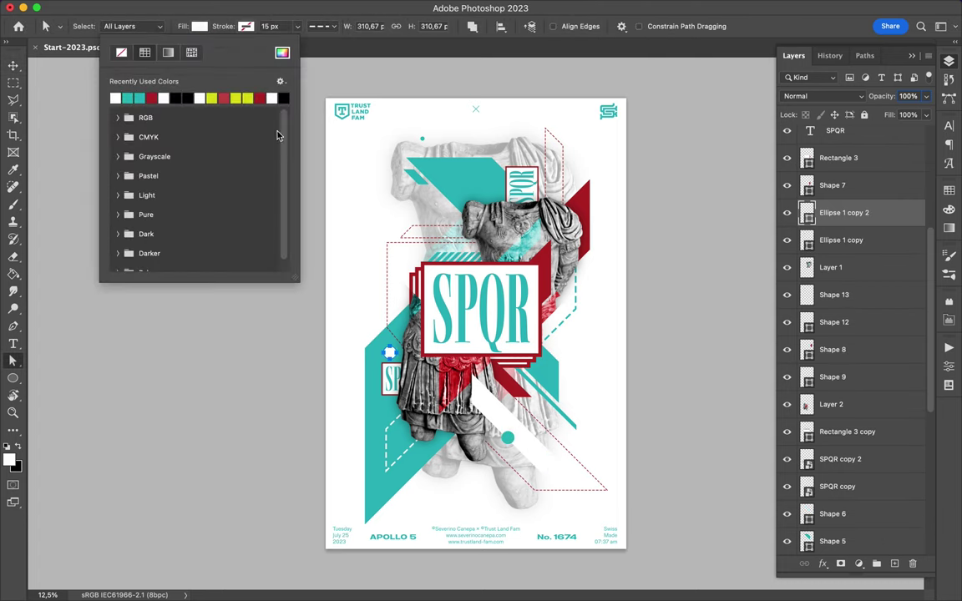
Move a dot copy beside the SPQR box and make it red.
left_click(402, 358)
left_click_drag(389, 352, 567, 313)
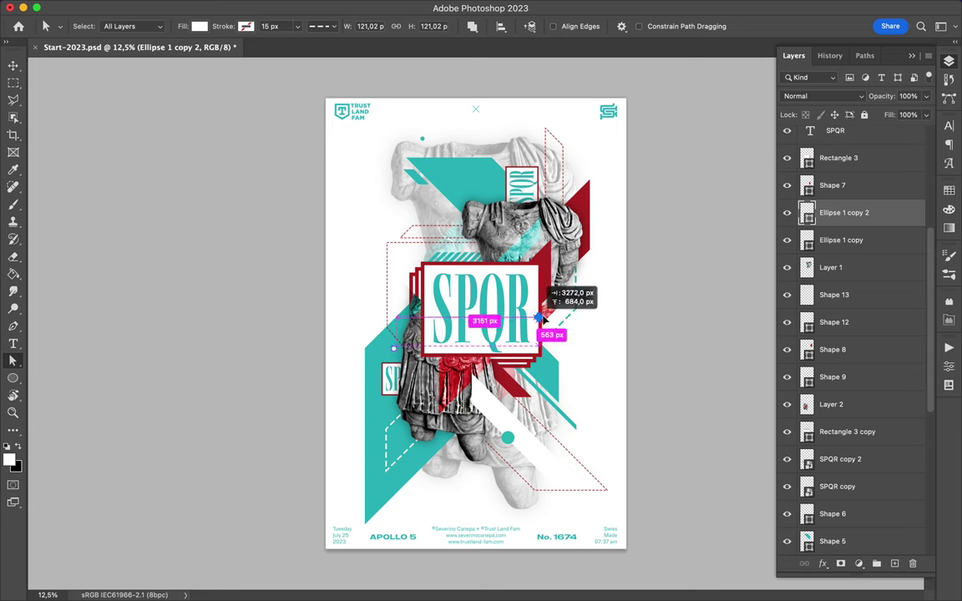
left_click(199, 25)
left_click(144, 98)
scroll(597, 313, "up", 1)
left_click(198, 26)
left_click(115, 95)
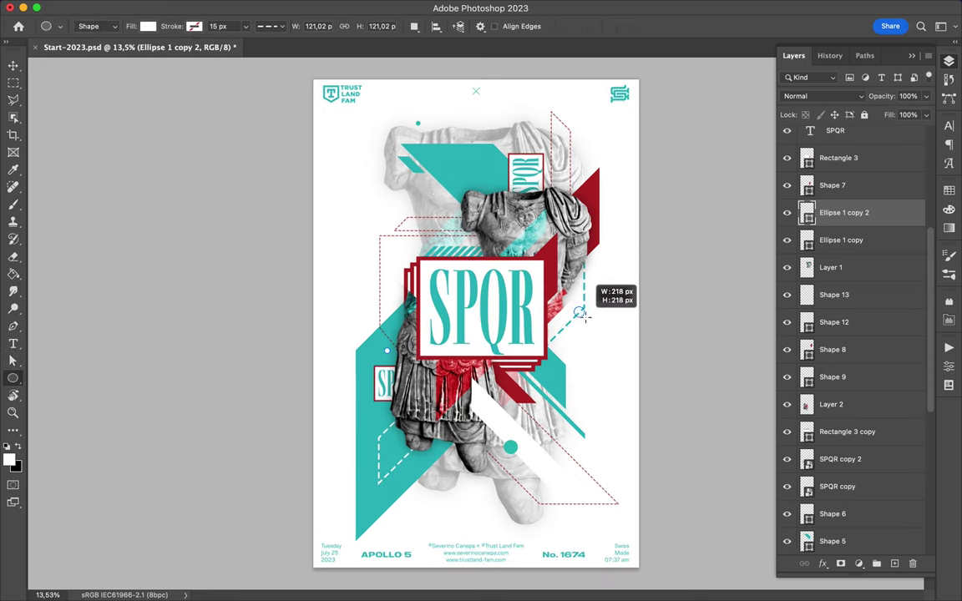
left_click_drag(575, 307, 582, 332)
Enlarge the lower teal dot.
key("a")
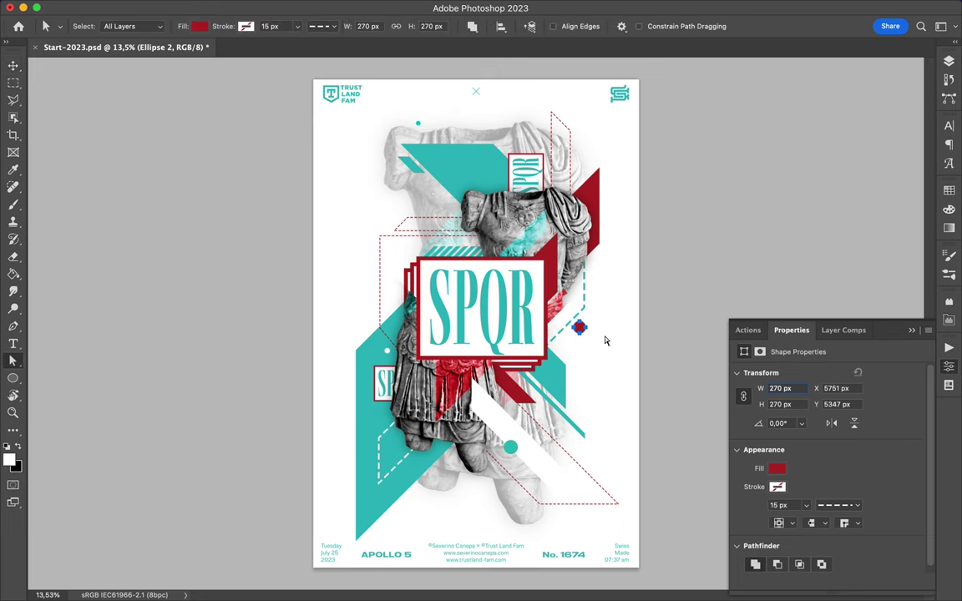
left_click(512, 450)
key("ctrl+t")
key("Return")
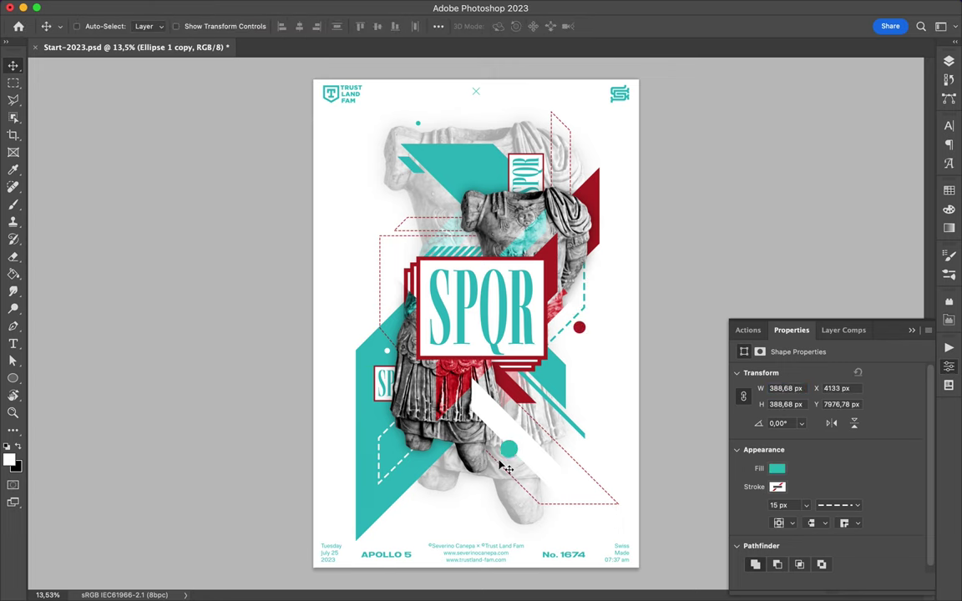
key("p")
left_click(429, 164)
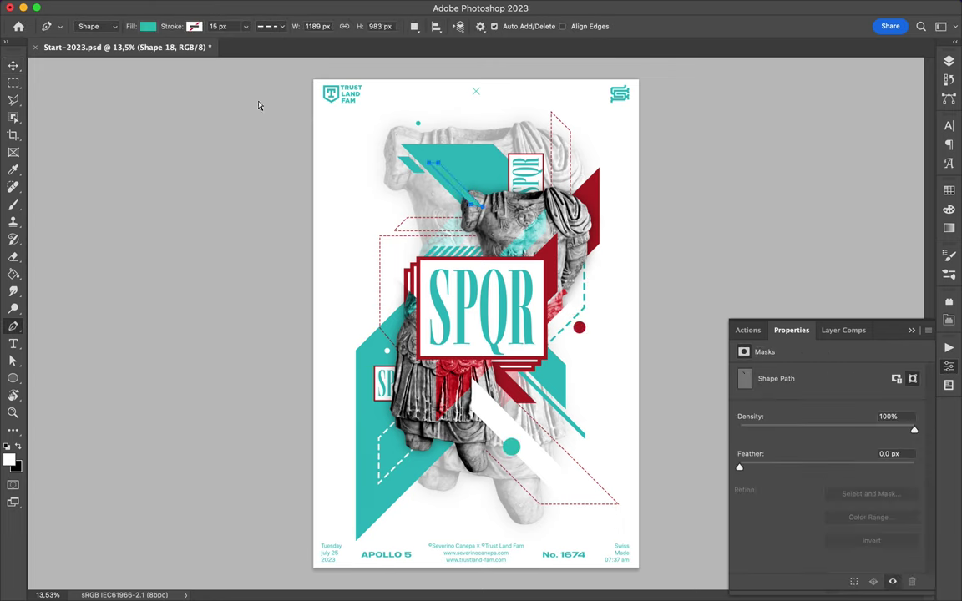
Fill the new stripe near the top of the statue white and adjust its points.
left_click(148, 26)
left_click(125, 92)
key("F7")
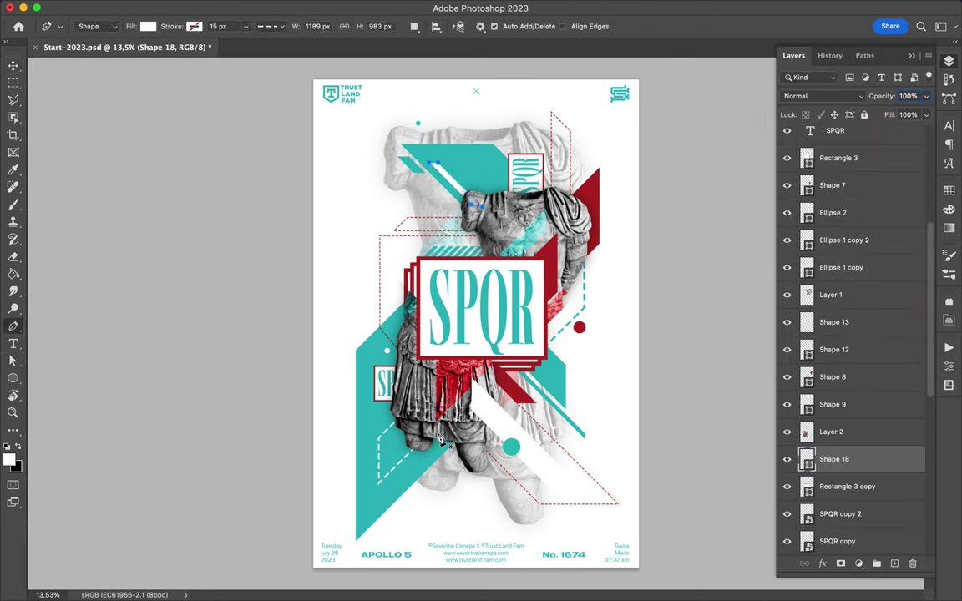
key("a")
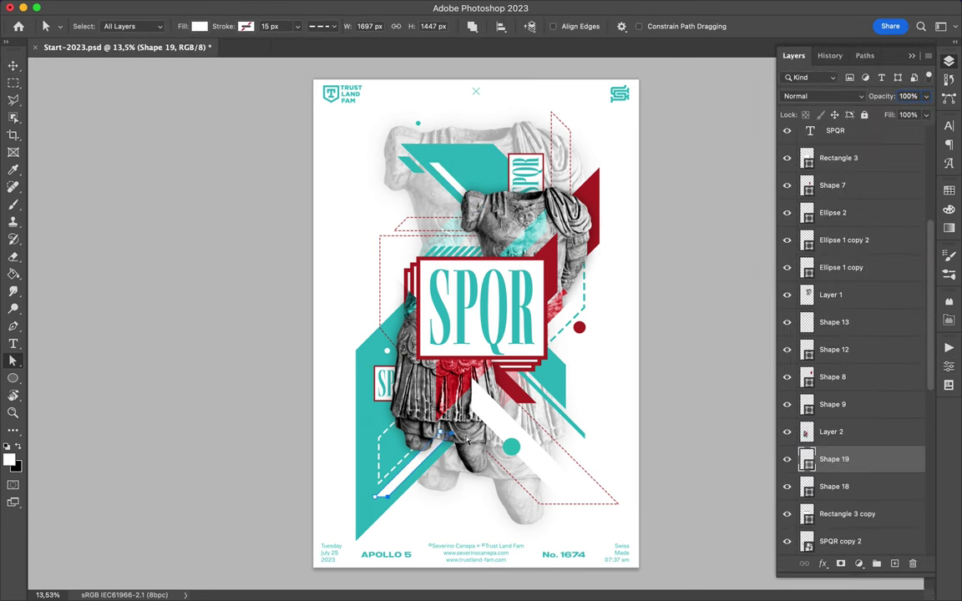
key("v")
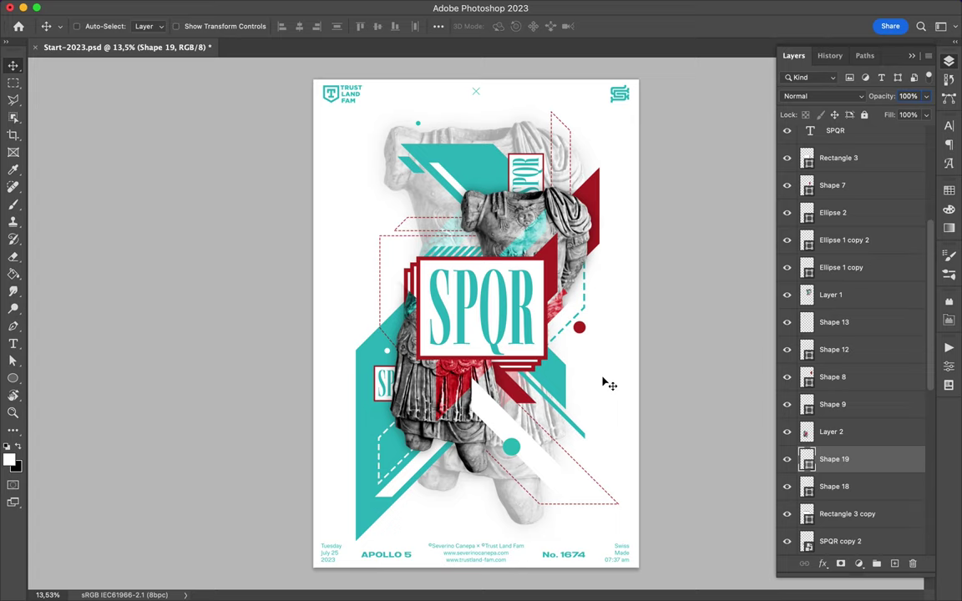
Draw another white stripe and nudge it down and right.
key("p")
left_click(467, 180)
key("v")
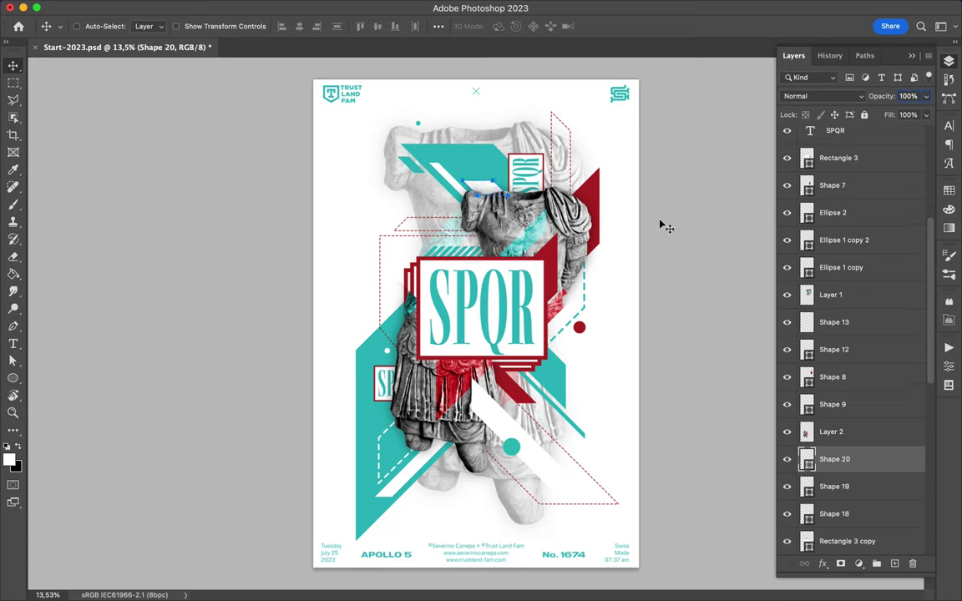
left_click_drag(487, 185, 491, 194)
key("a")
left_click(445, 183)
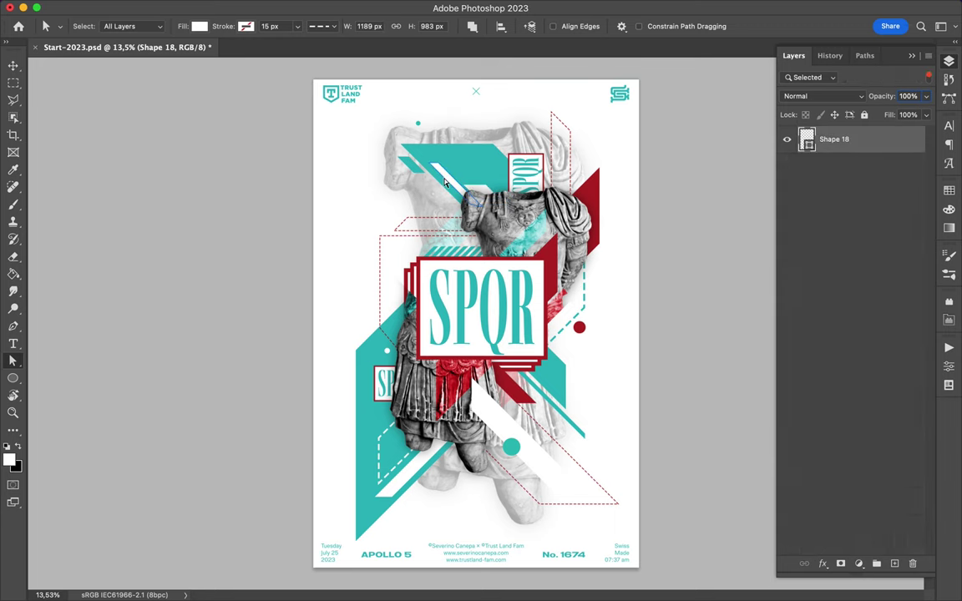
Save the poster as Start-2023.psd.
key("ctrl+s")
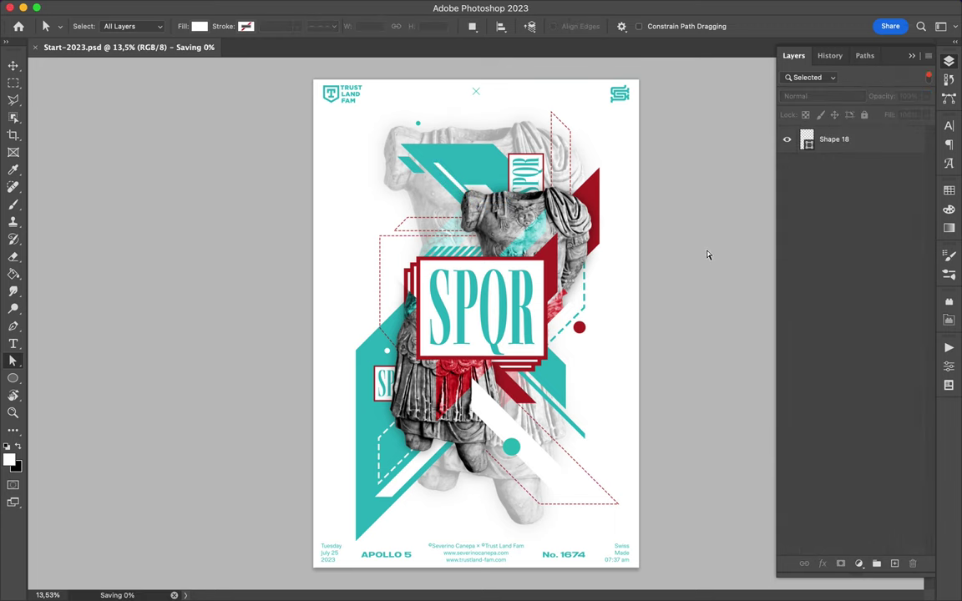